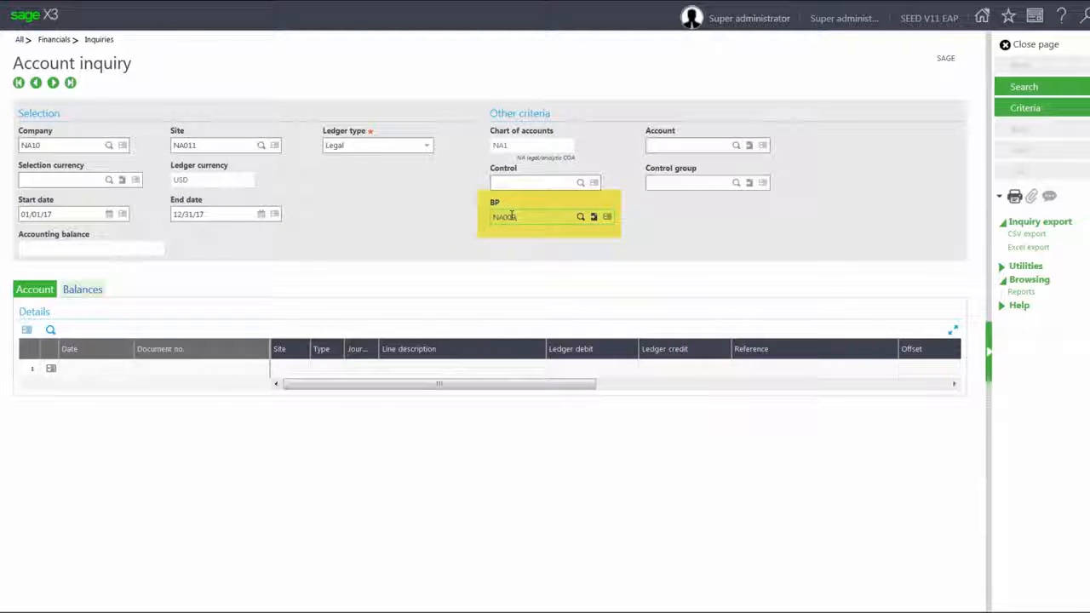
Run the account inquiry for business partner ABC Industrial and open the journal entry behind the first result line.
key(Tab)
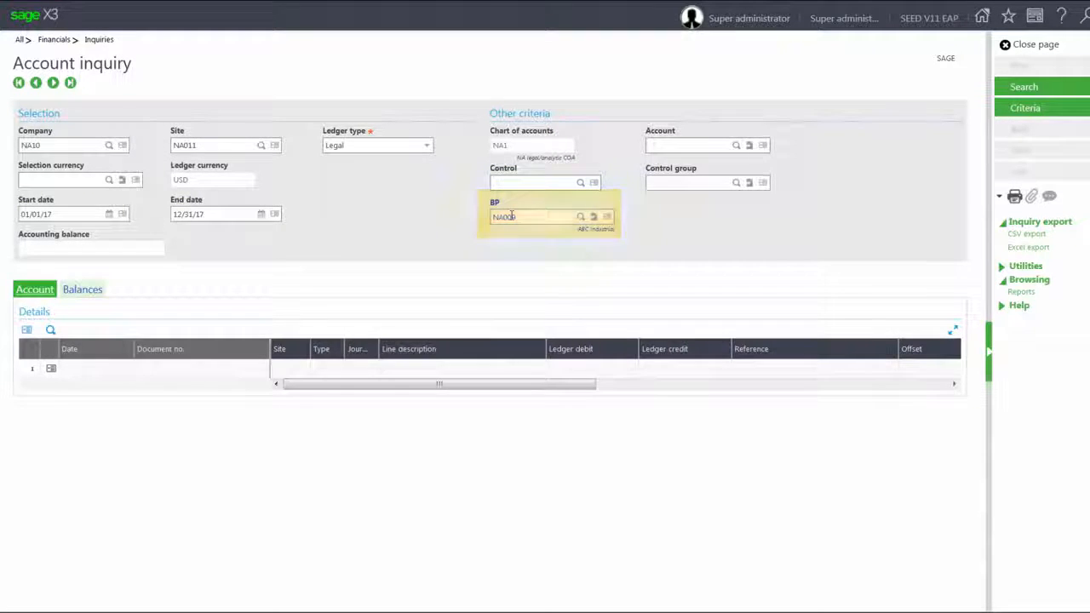
click(1021, 91)
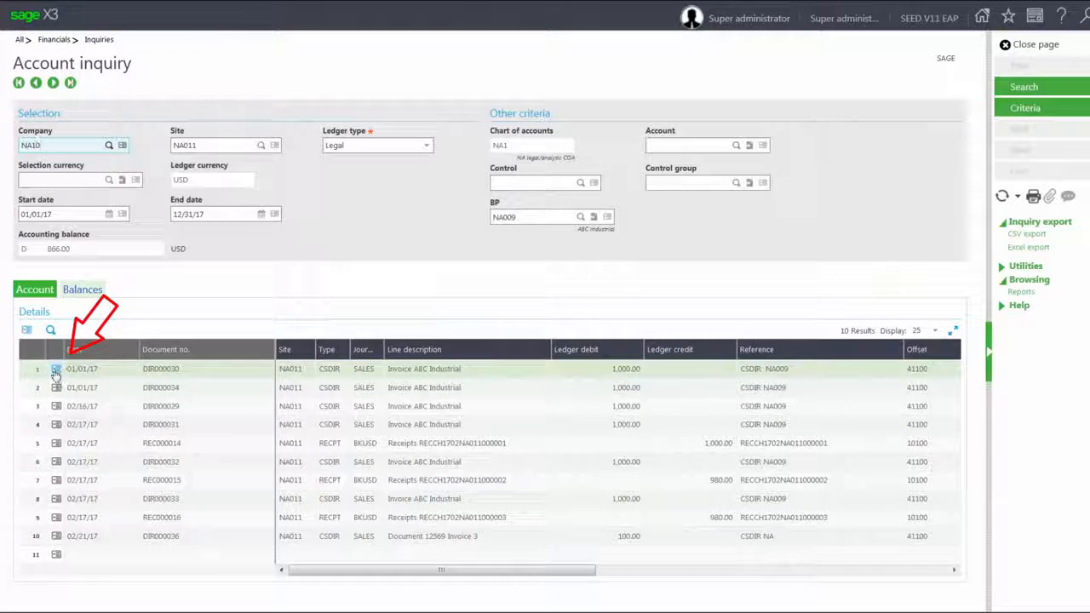
click(56, 370)
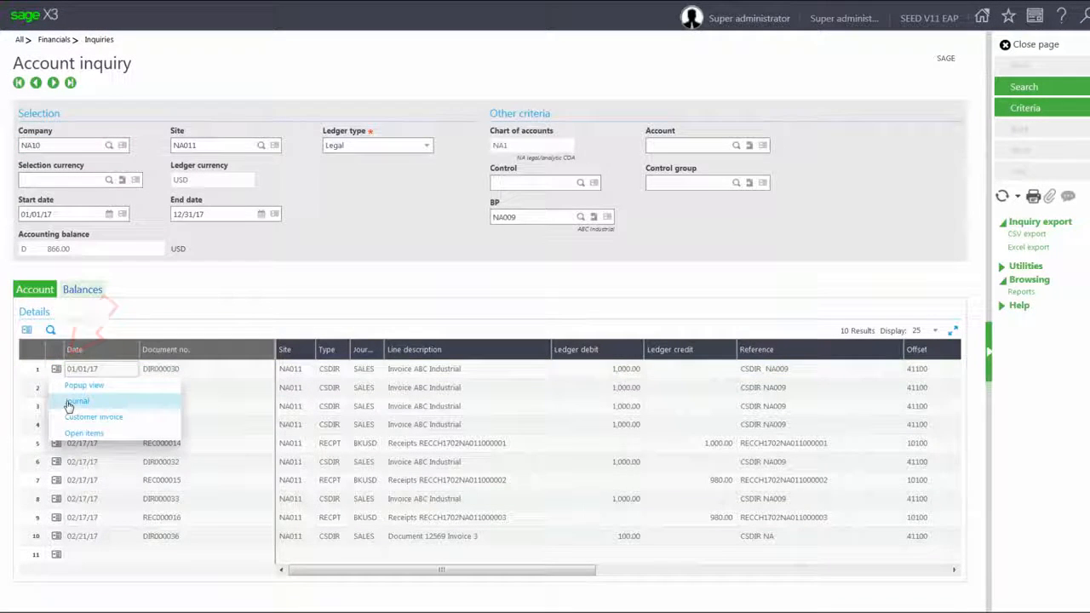
click(69, 405)
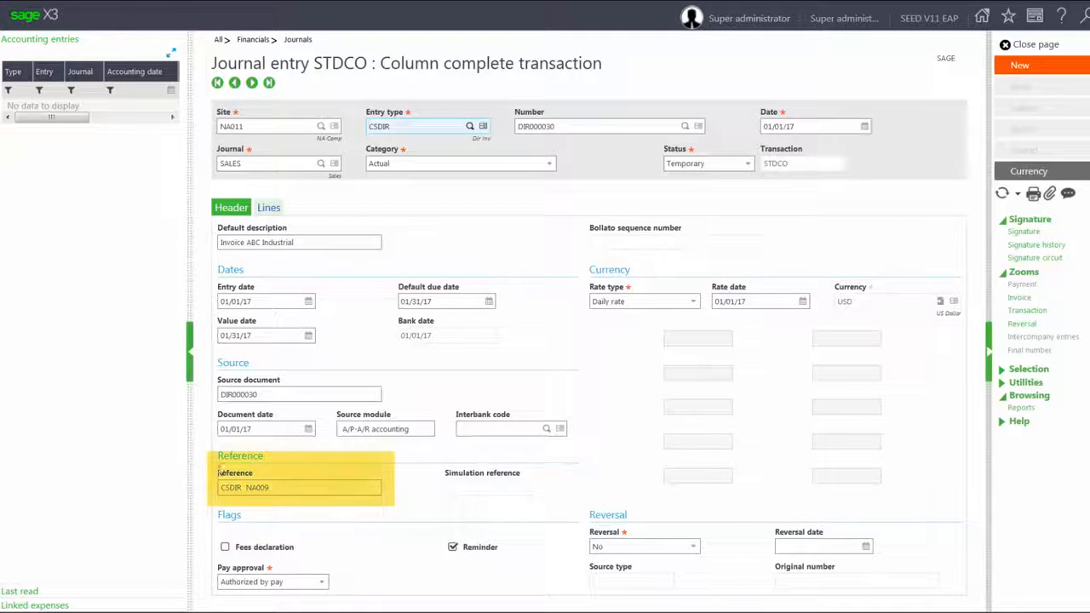
Replace the journal entry's header reference with "This was entered by" followed by the trainer's name.
drag(271, 488, 207, 477)
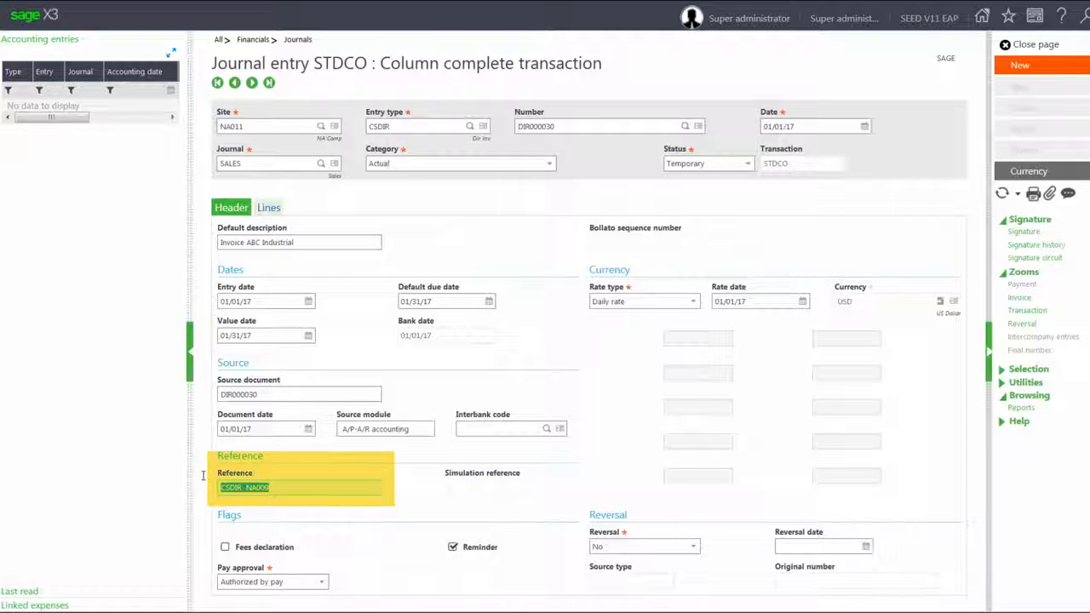
text(This is)
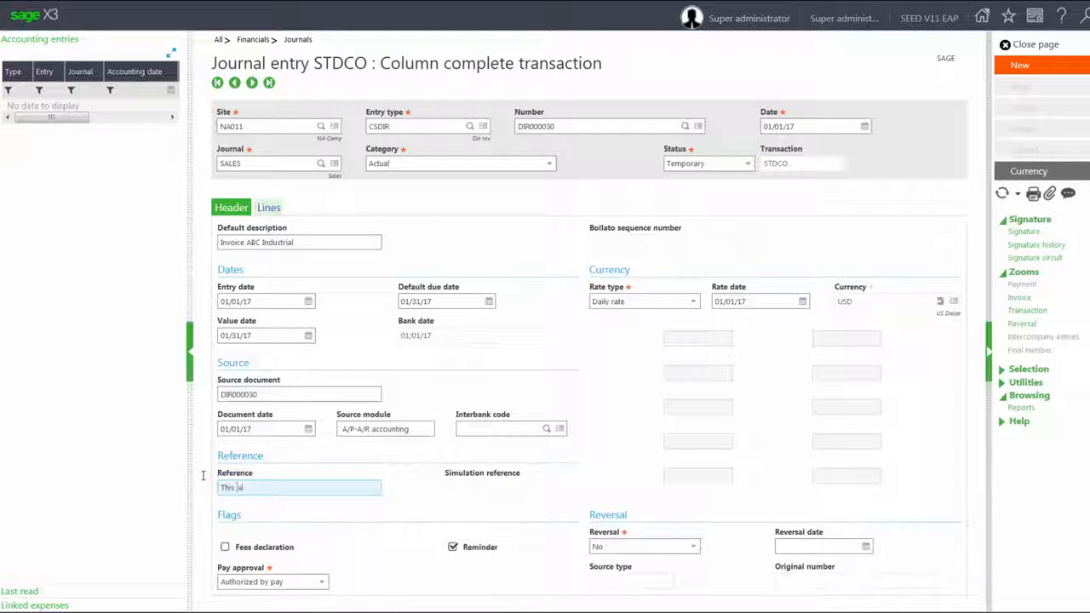
text(entered by T T)
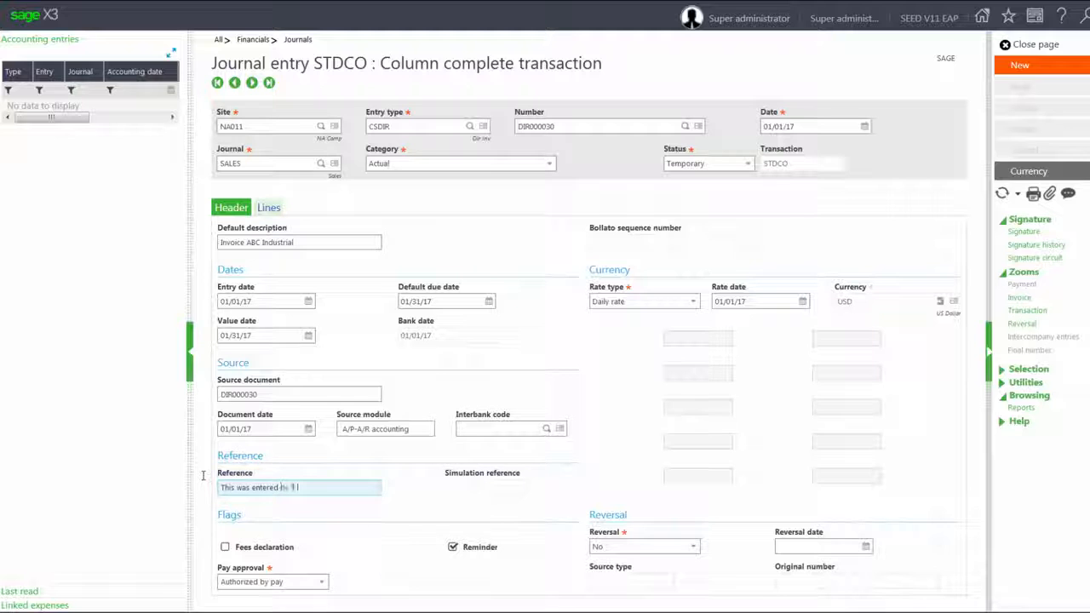
text(rainer)
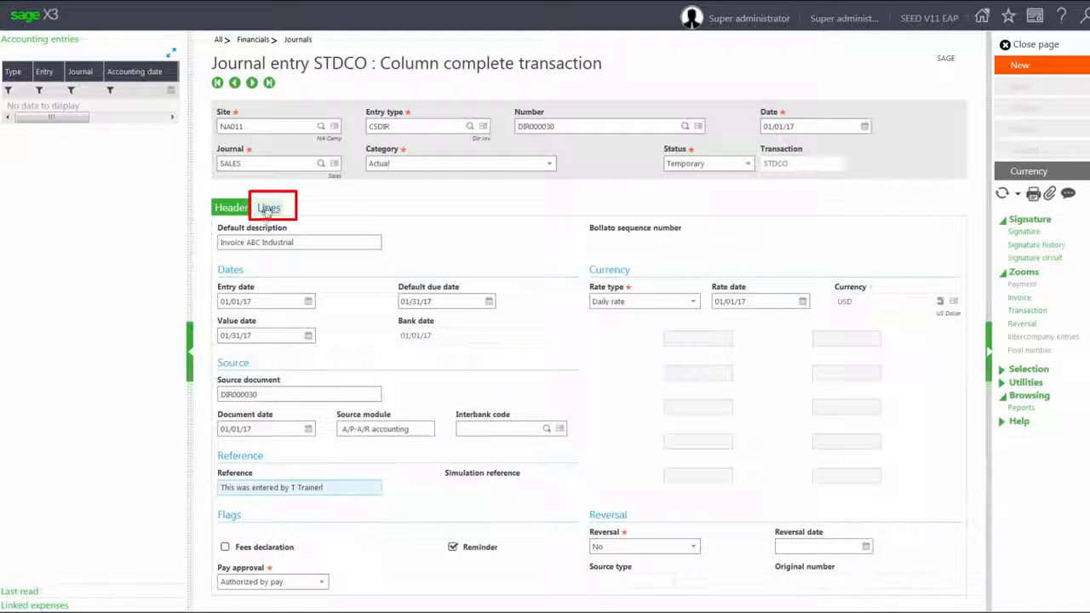
Change the description of the entry's first line to "Invoice 12569 part A" and save the journal entry.
click(268, 208)
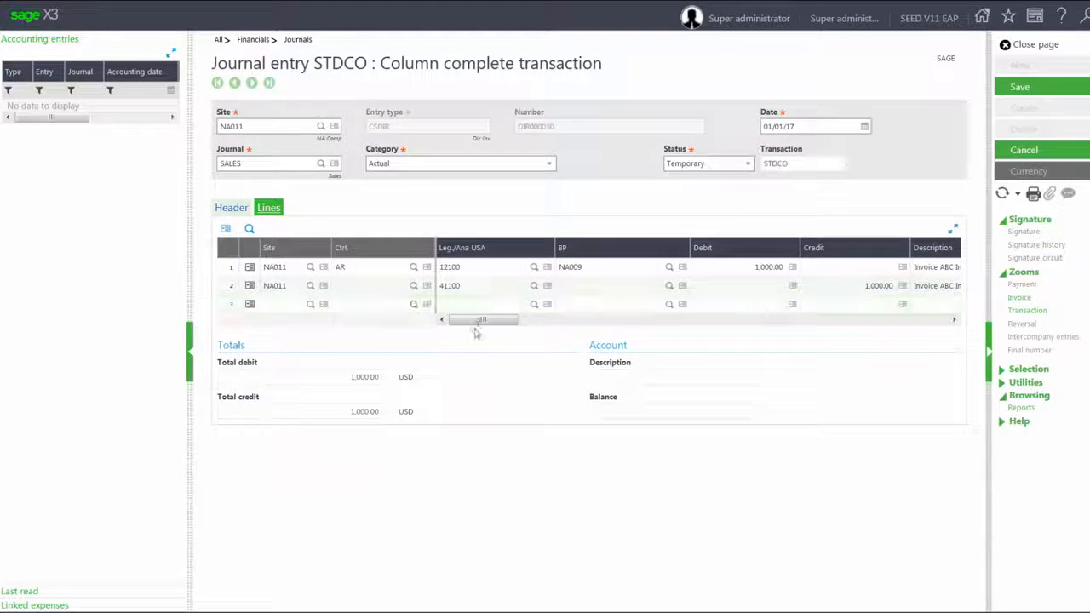
drag(479, 321, 505, 336)
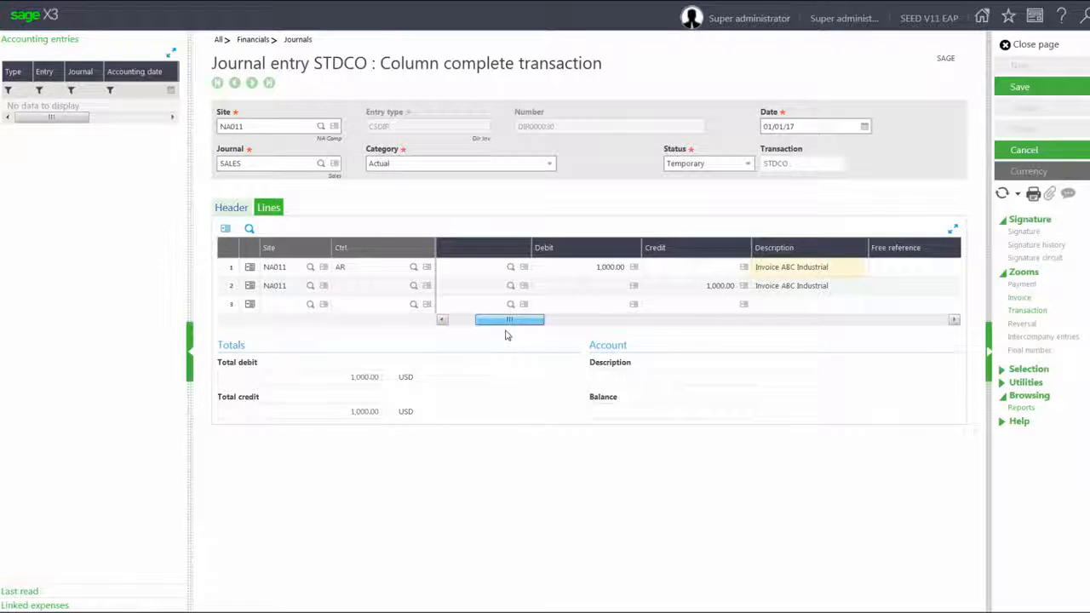
click(785, 266)
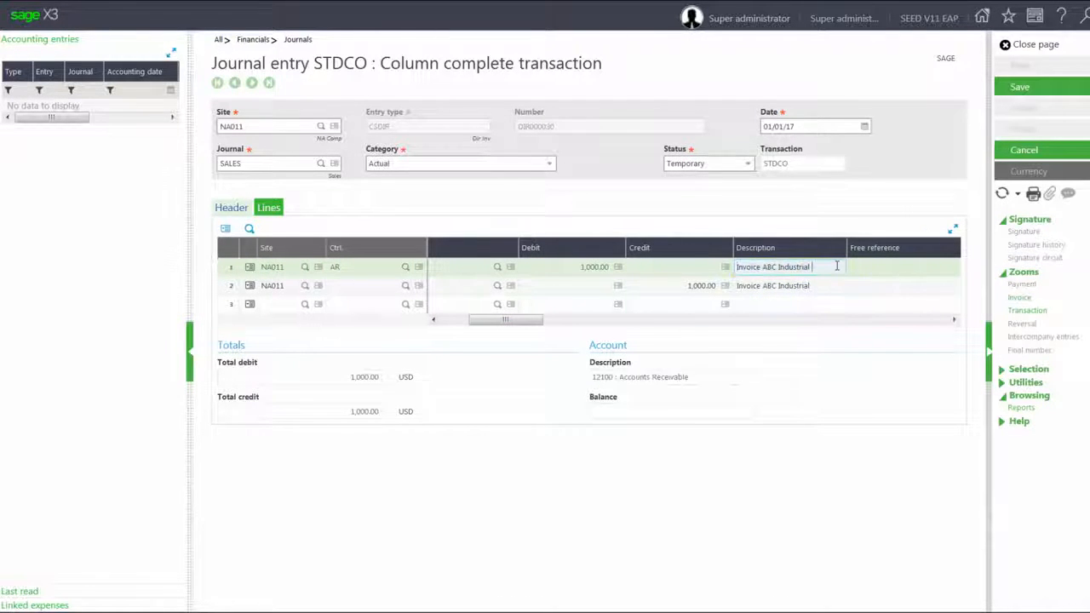
key(BackSpace)
key(BackSpace)
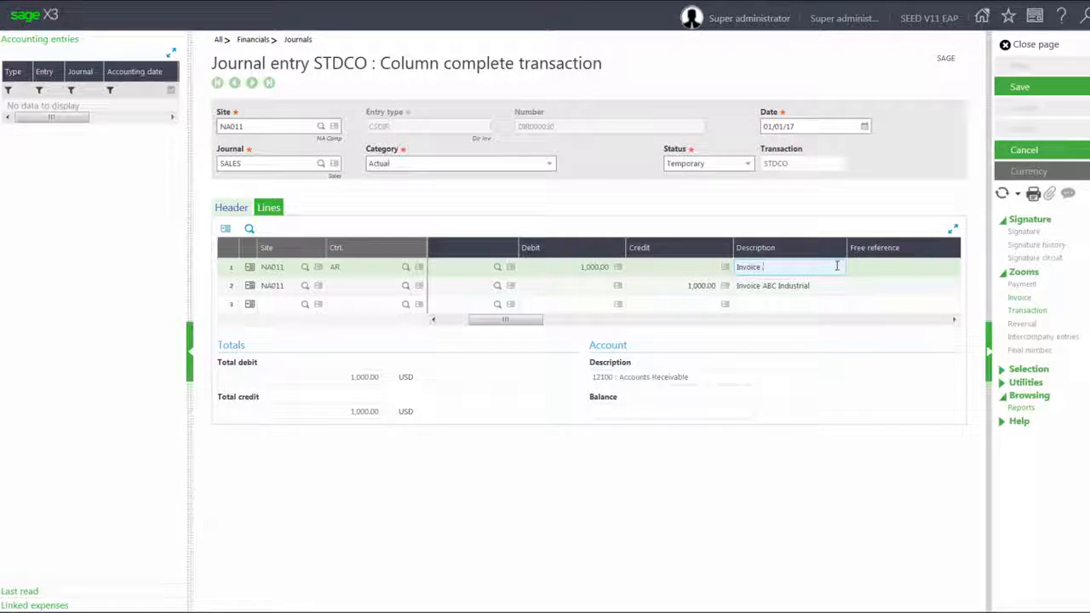
text(12569 part A)
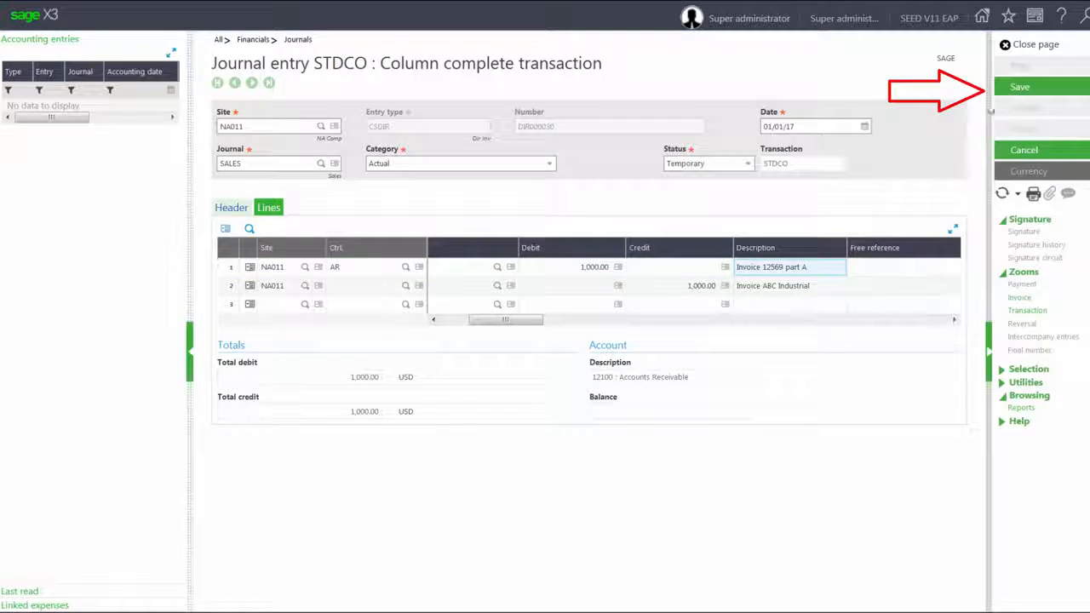
click(1015, 90)
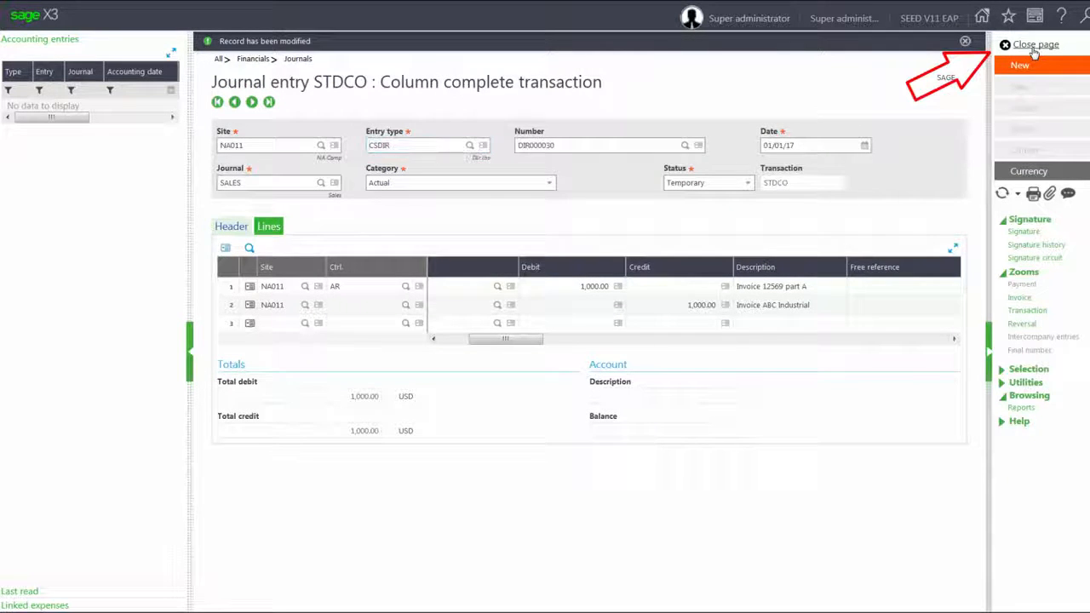
Return to the account inquiry, refresh its results and reopen the first line's journal entry.
click(1034, 54)
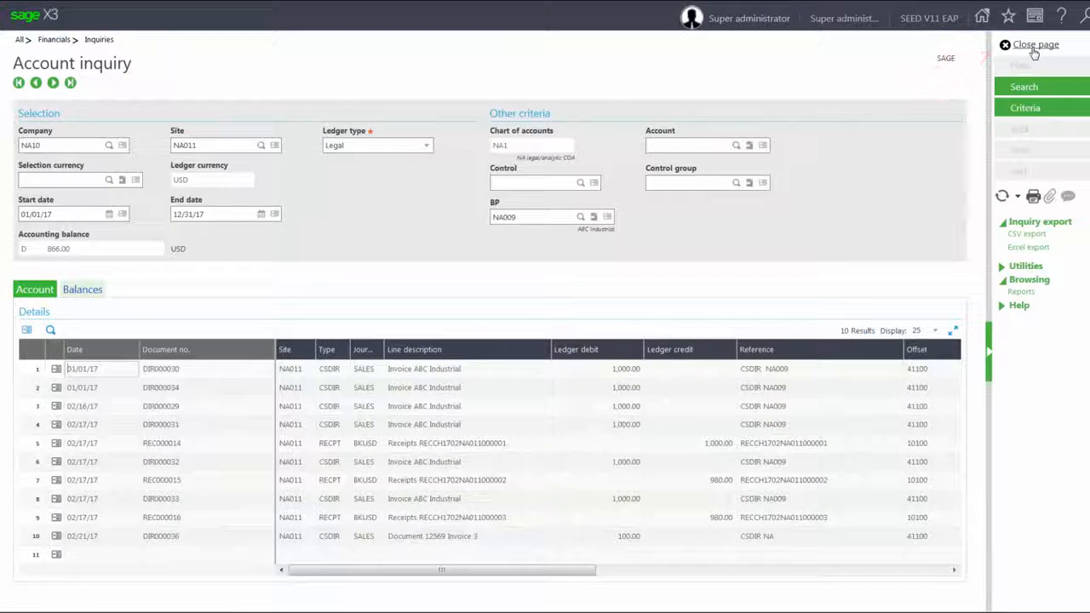
click(1003, 198)
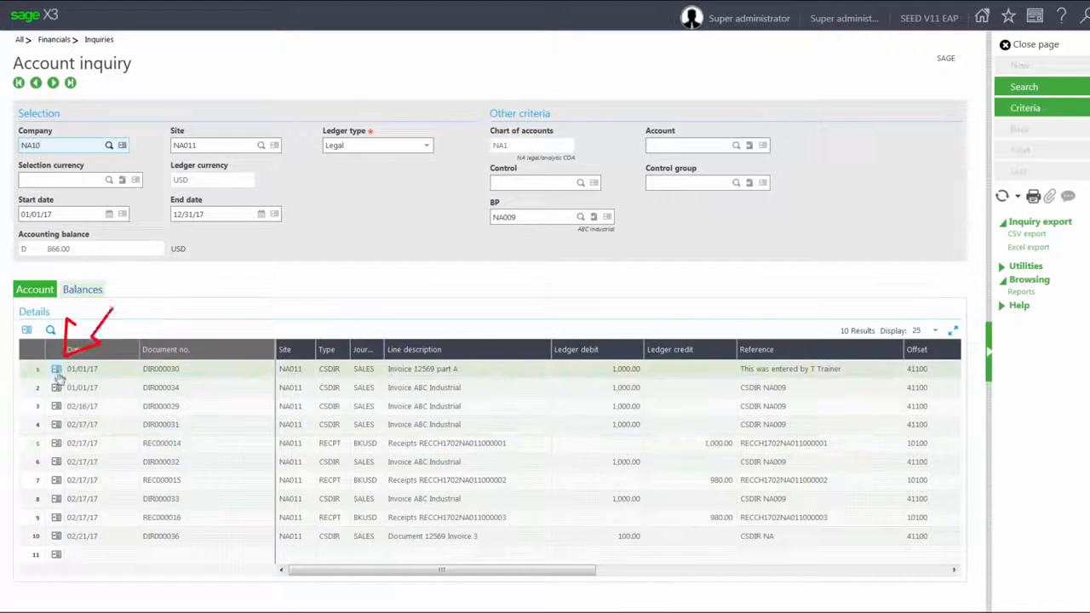
click(56, 370)
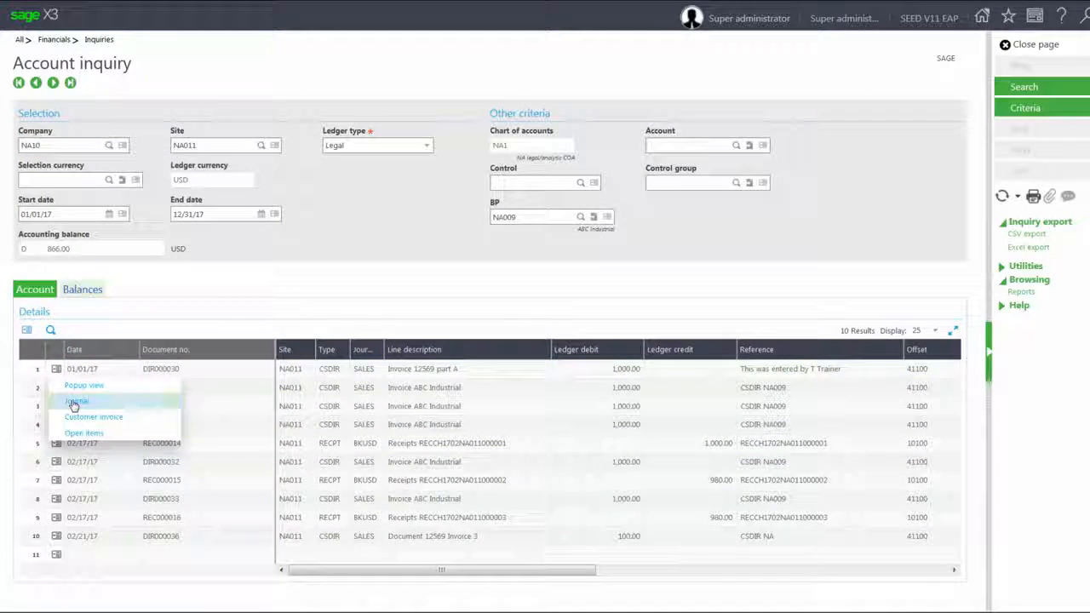
click(75, 402)
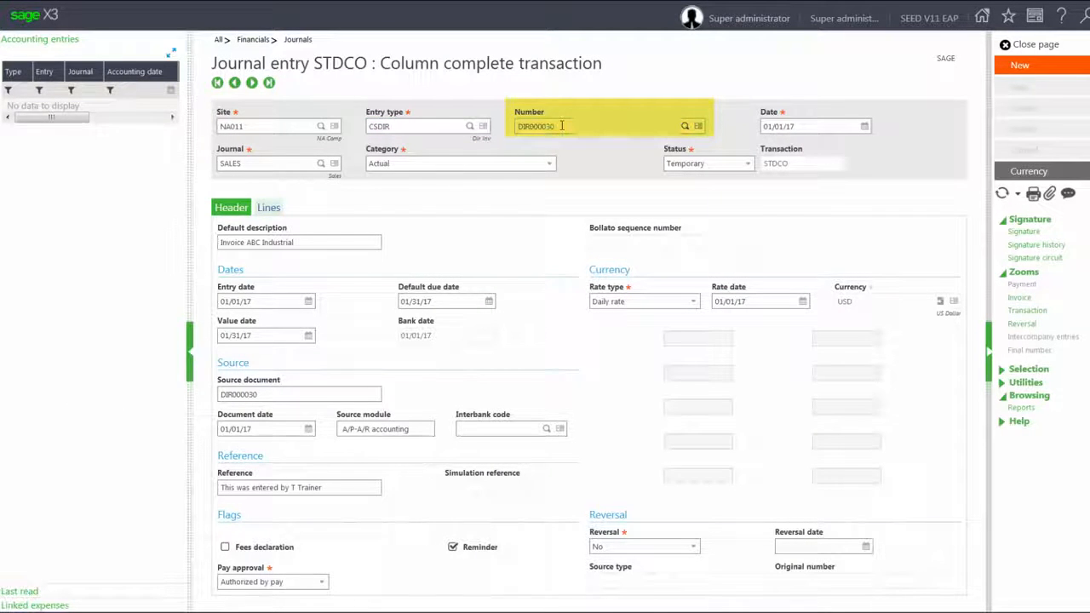
Clear the journal entry's document number to start a duplicate of the entry.
drag(561, 126, 511, 129)
key(BackSpace)
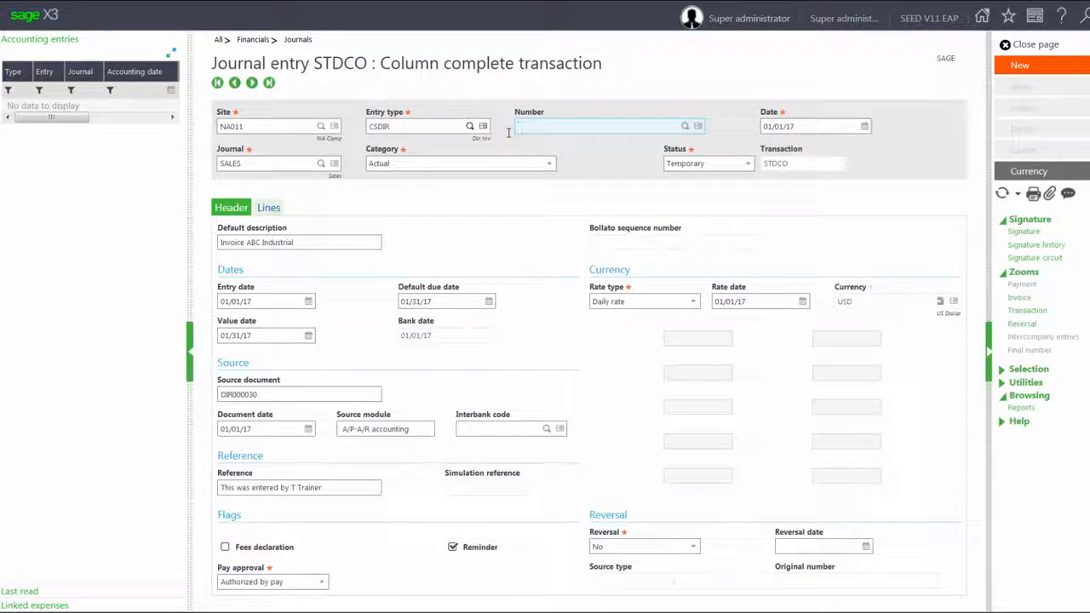
key(Tab)
Replace the duplicate's header reference with "COPY" and create the entry, confirming the duplication.
click(341, 488)
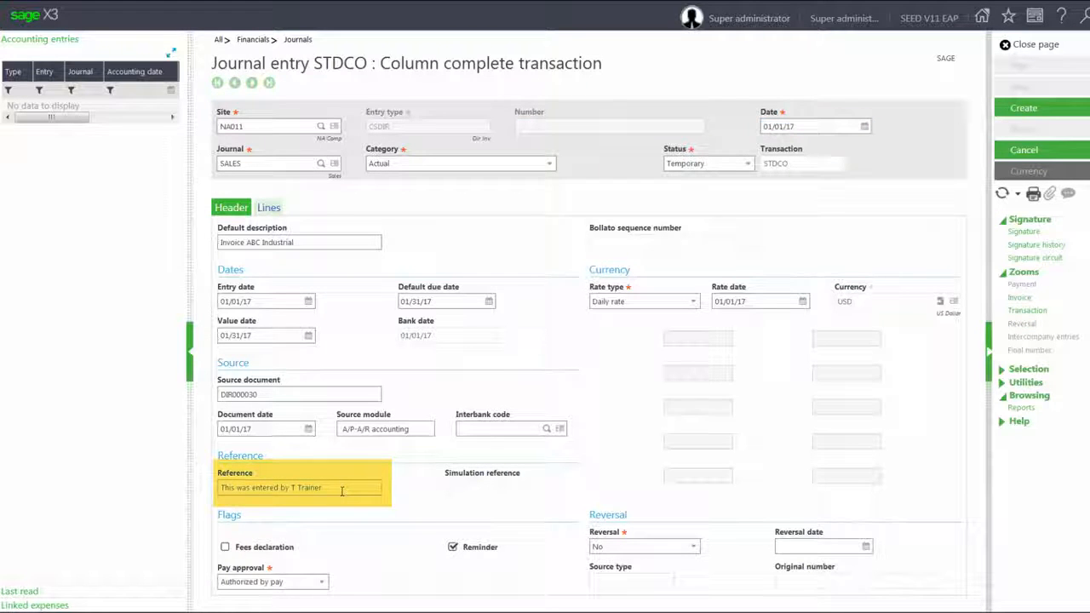
key(BackSpace)
key(BackSpace)
key(BackSpace)
key(BackSpace)
key(BackSpace)
key(BackSpace)
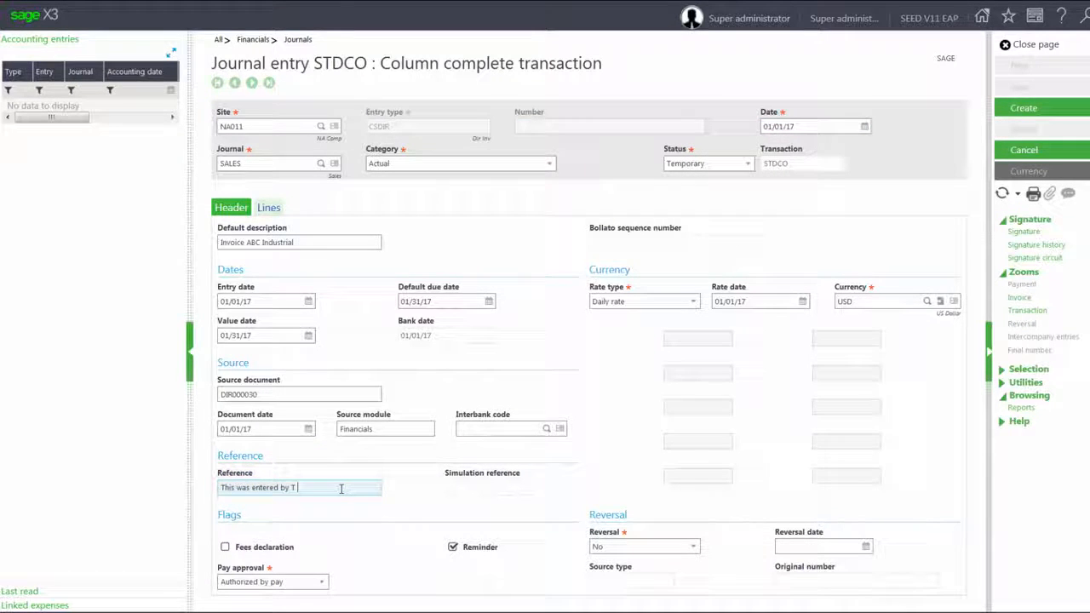
key(BackSpace)
key(BackSpace)
key(BackSpace)
key(BackSpace)
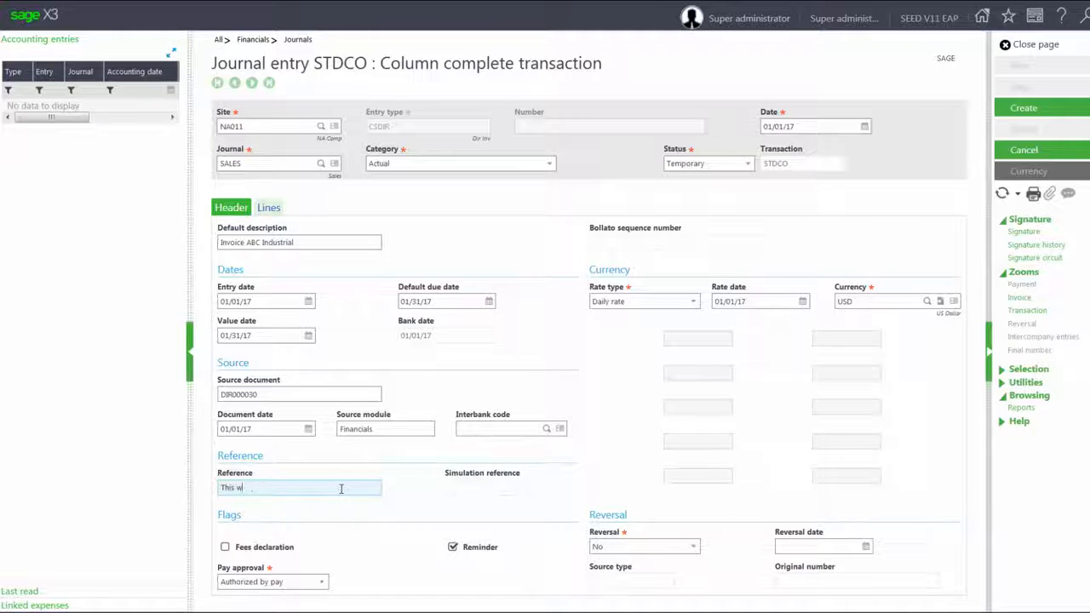
key(BackSpace)
key(BackSpace)
text(COPY)
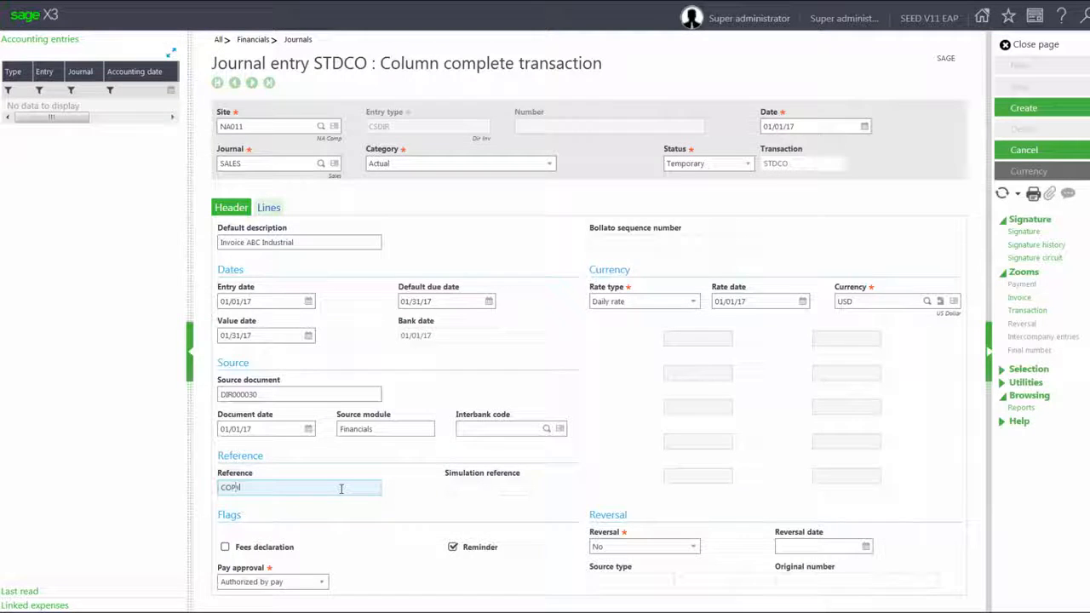
click(1025, 110)
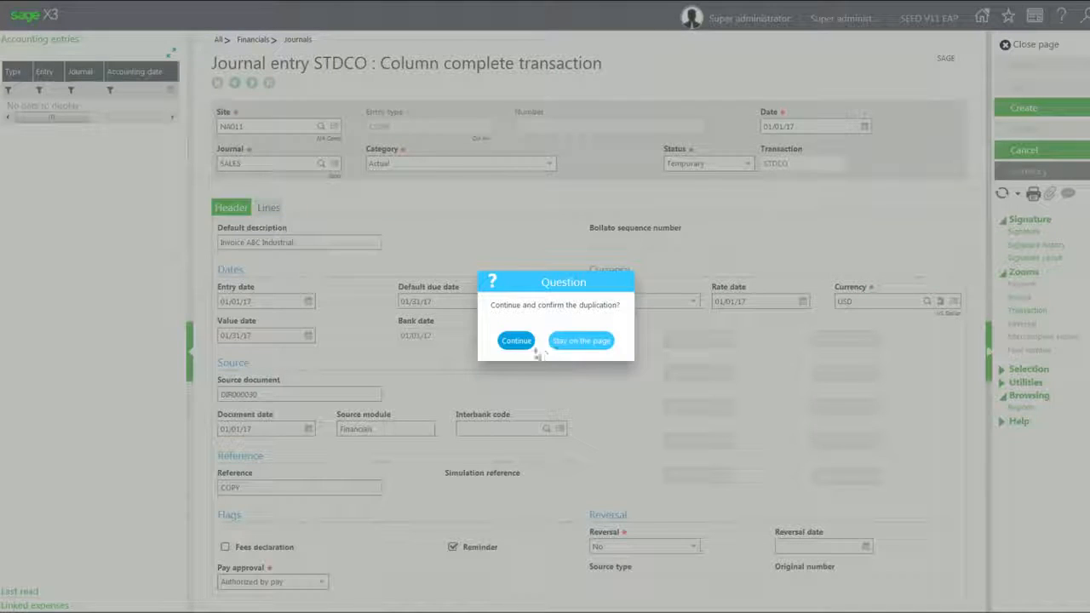
click(514, 341)
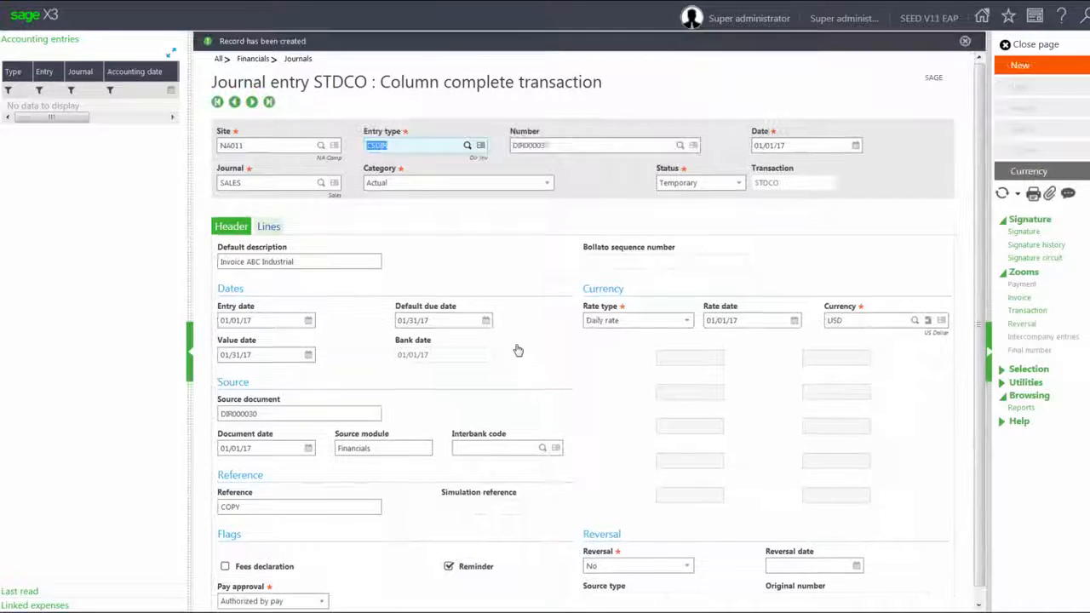
Close the duplicated entry, refresh the account inquiry and open the journal entry of the first result line.
click(1035, 45)
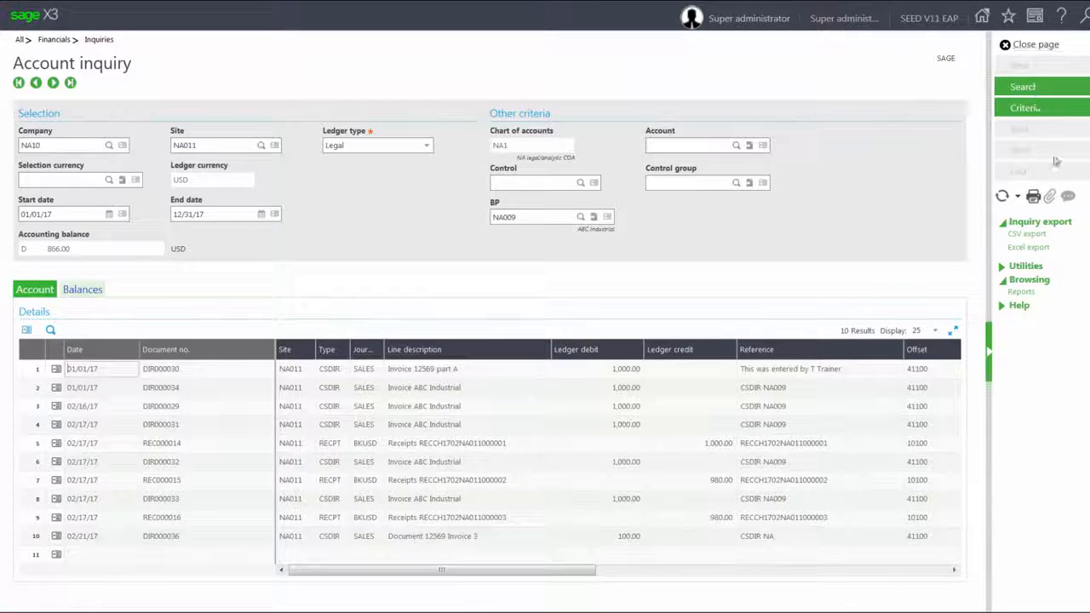
click(1002, 198)
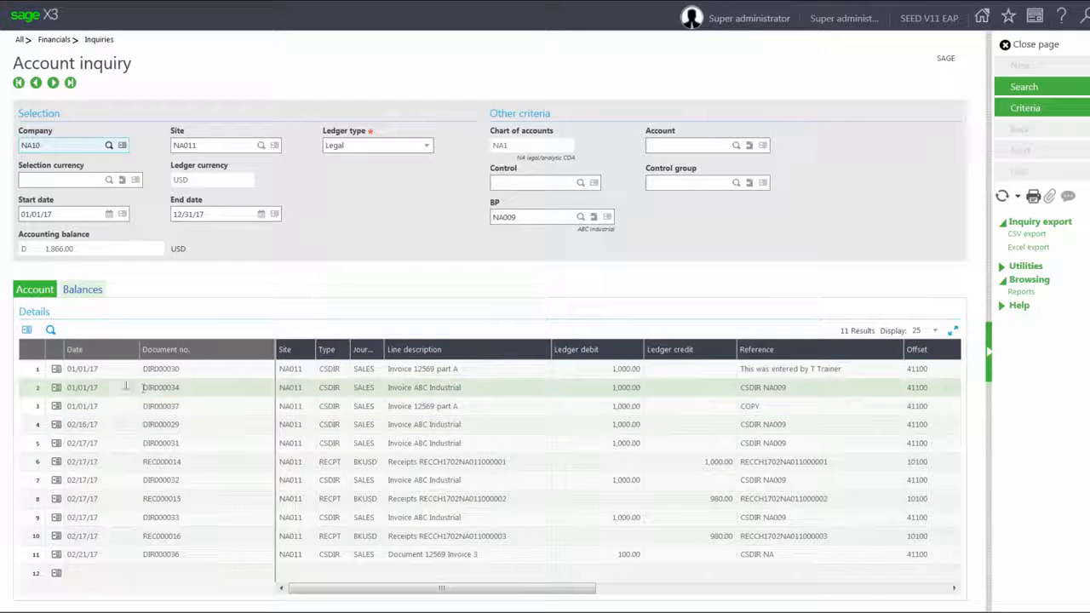
click(55, 371)
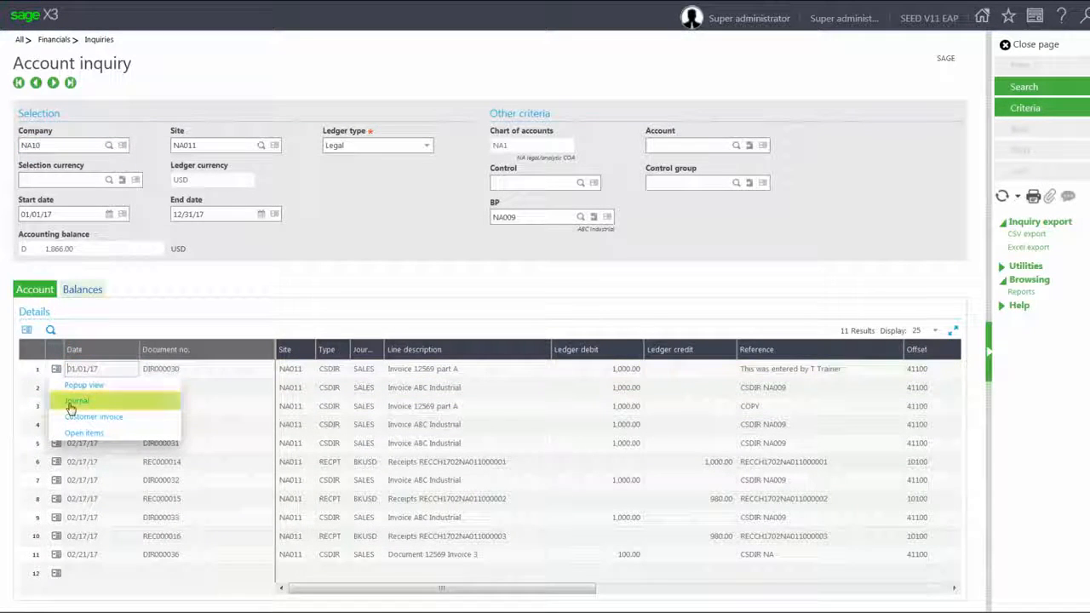
click(72, 402)
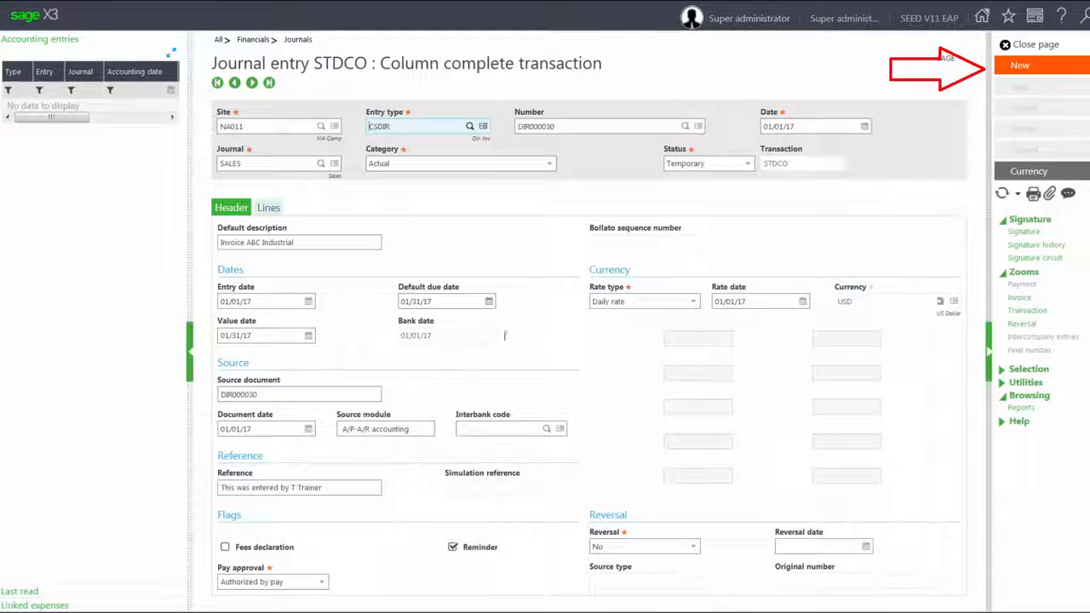
Start a new journal entry for site NA011 with type CSDIR, date 02/21/17, journal SALES, category Actual and status Temporary.
click(1025, 73)
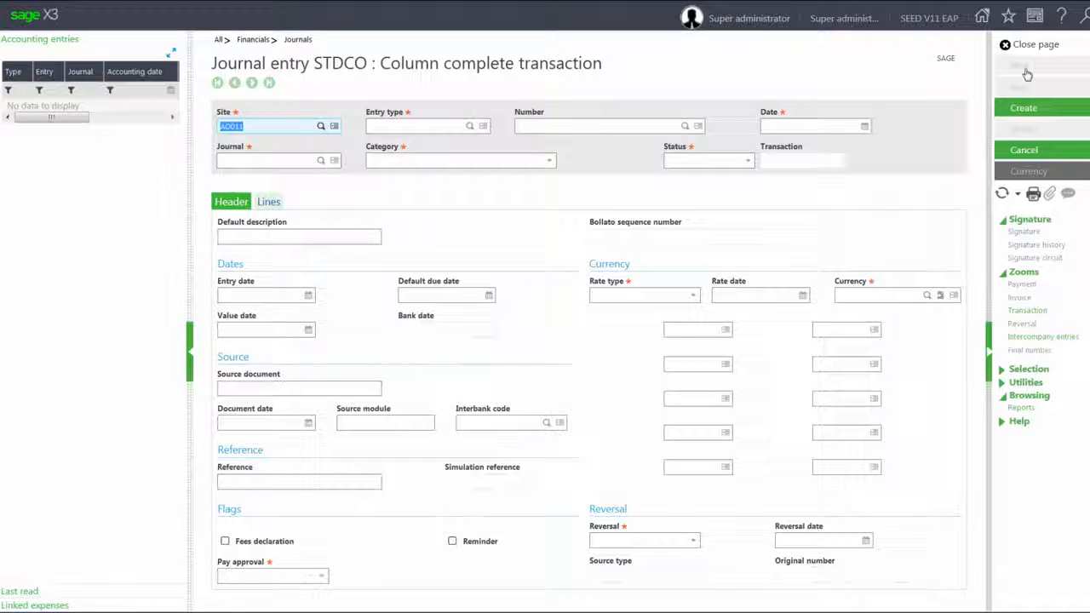
text(NA011)
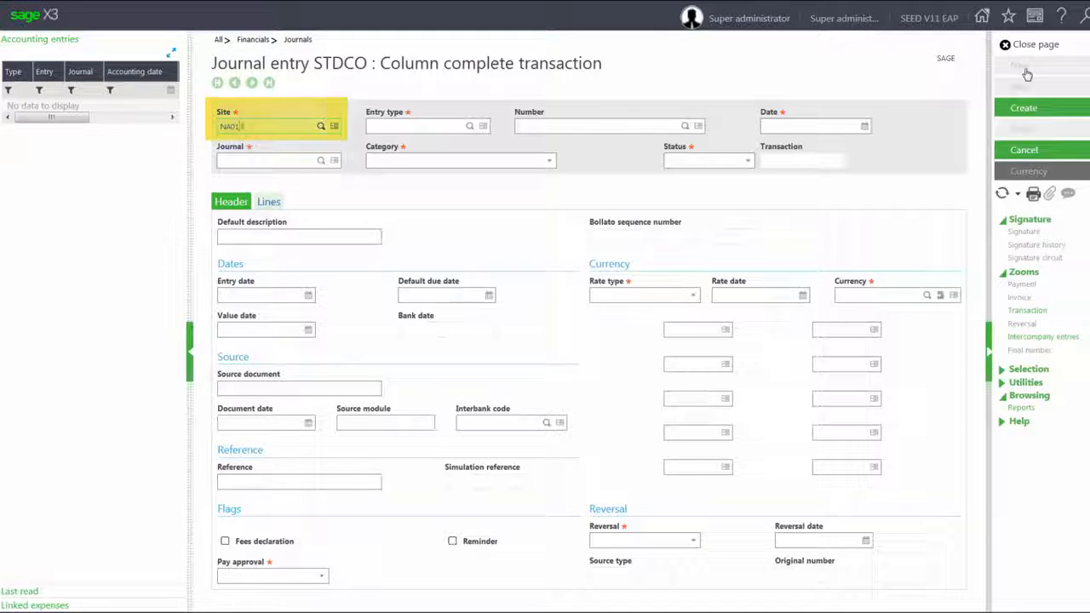
key(Tab)
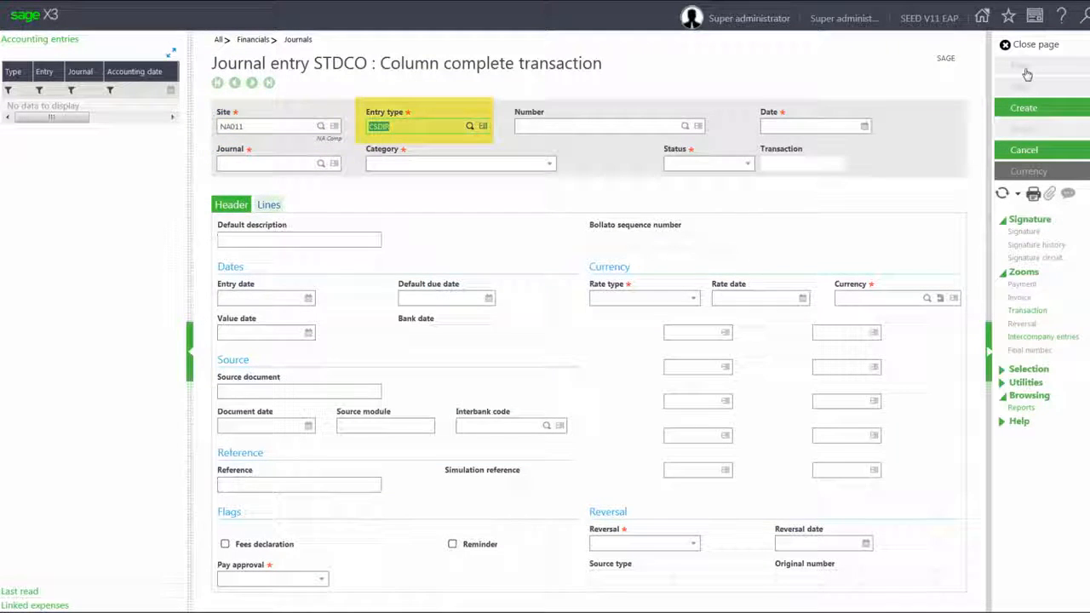
key(Tab)
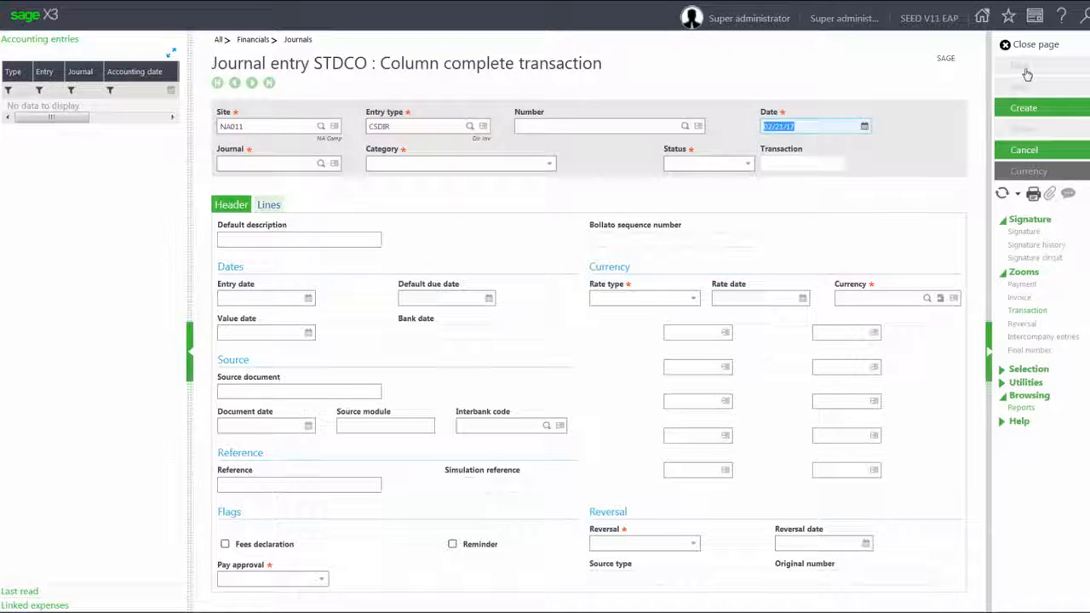
key(Tab)
key(Tab)
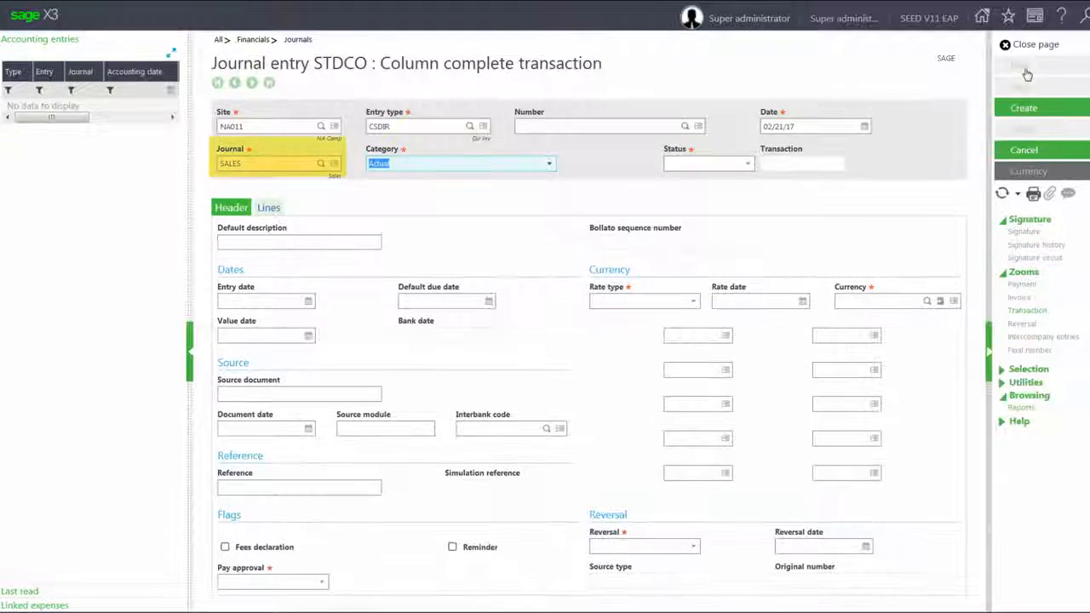
key(Tab)
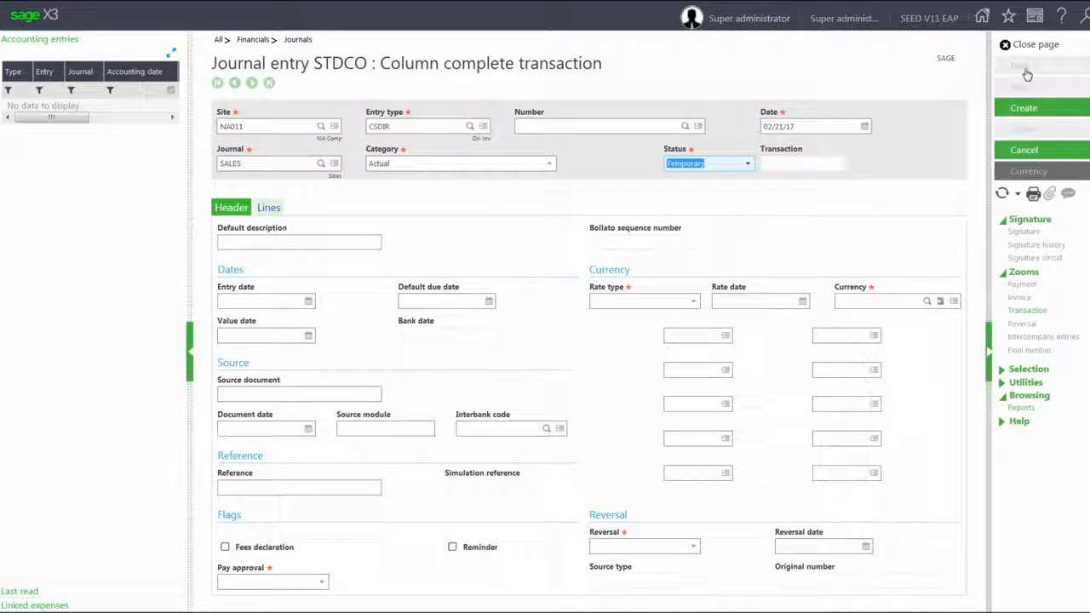
key(Tab)
key(Tab)
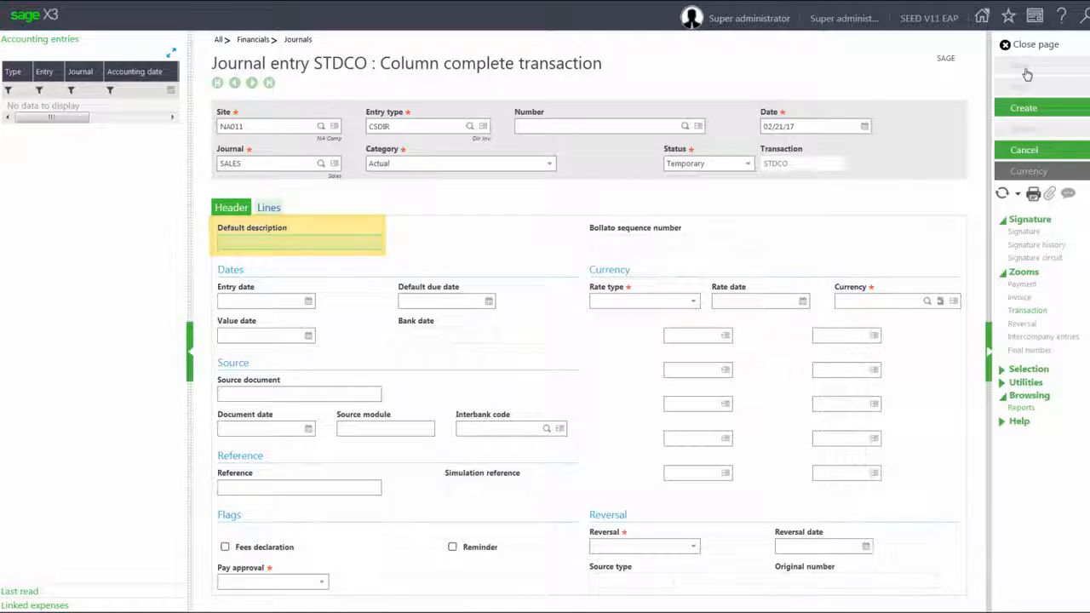
Enter "New Entry" as the default description and accept 02/21/17 for the entry date and default due date.
text(New d)
text(ntri)
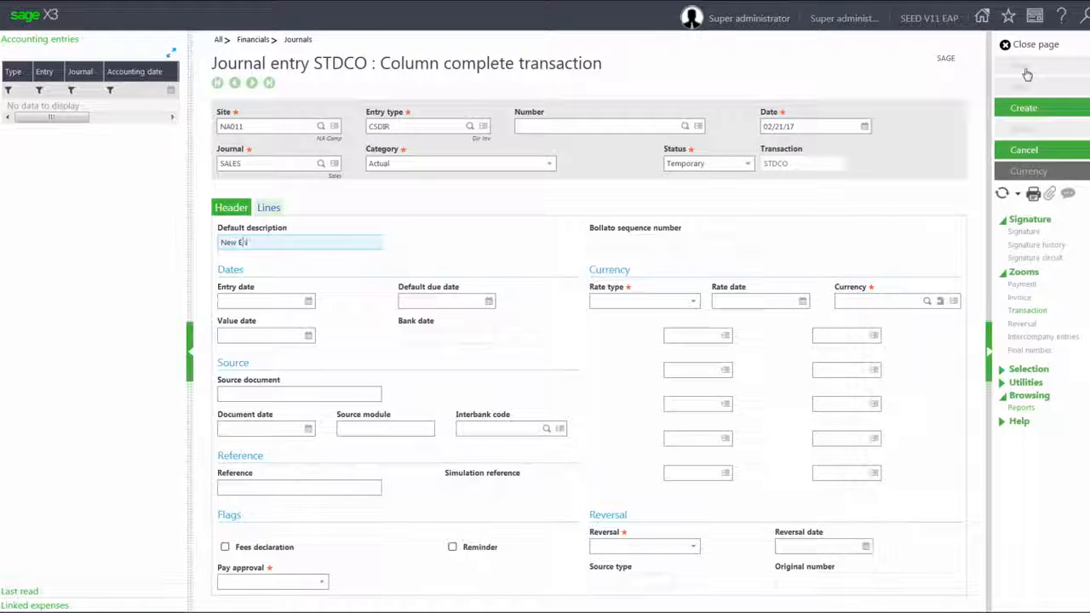
key(Tab)
key(Tab)
key(Tab)
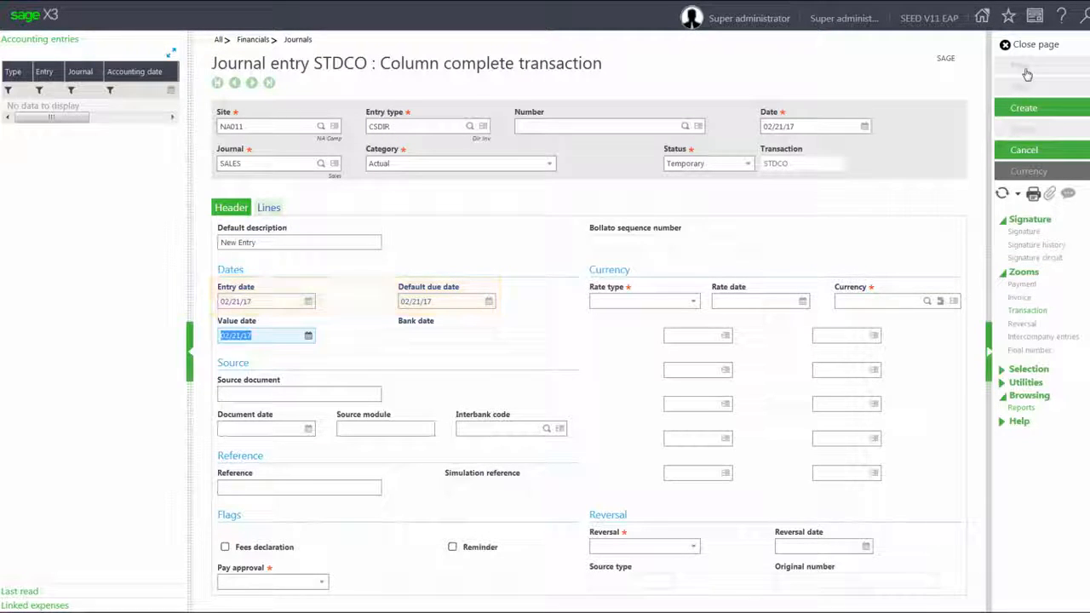
Set the header's source document to "Invoice 100" and its reference to "New Document".
click(325, 394)
text(In)
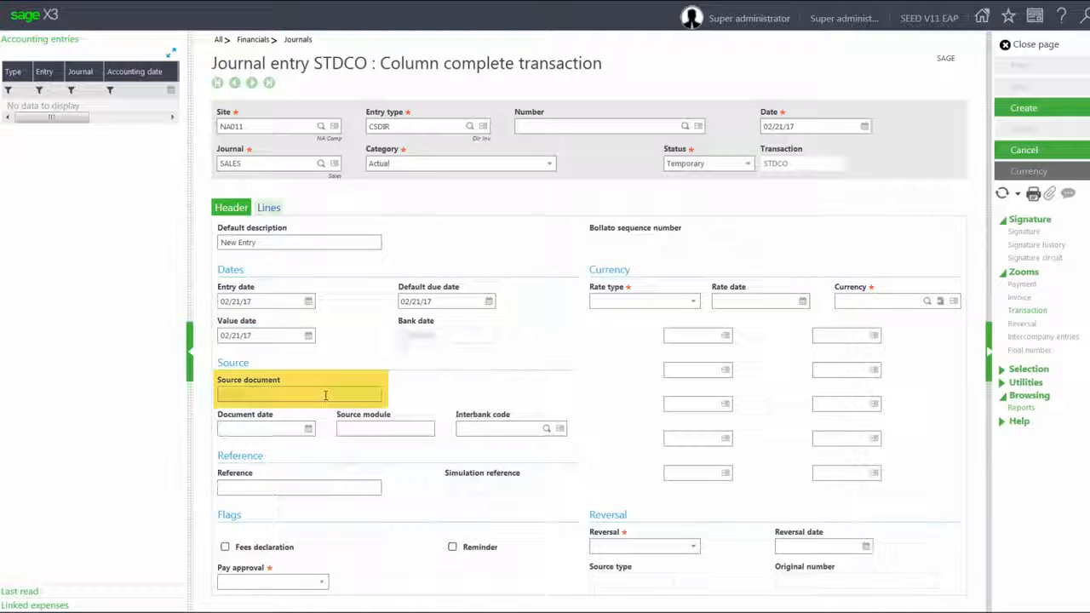
text(voice)
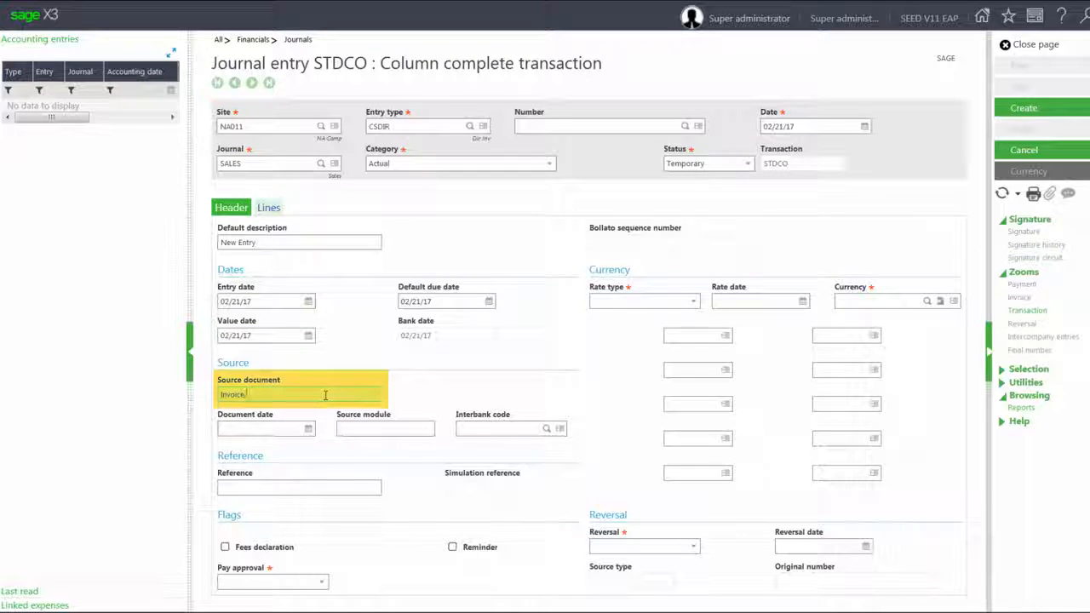
text( 100)
click(342, 487)
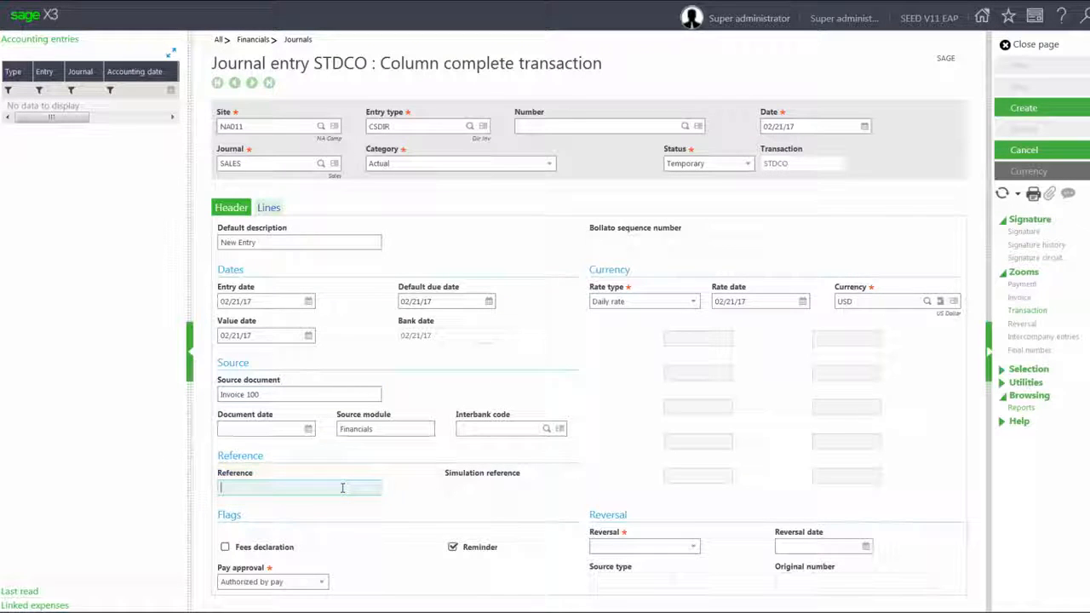
text(New)
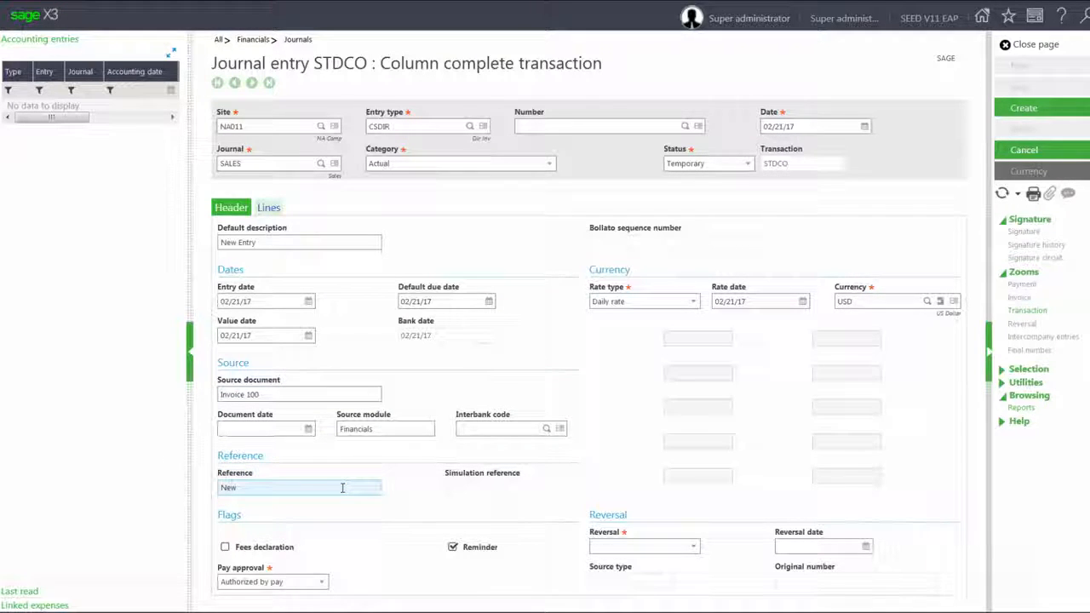
text( Document)
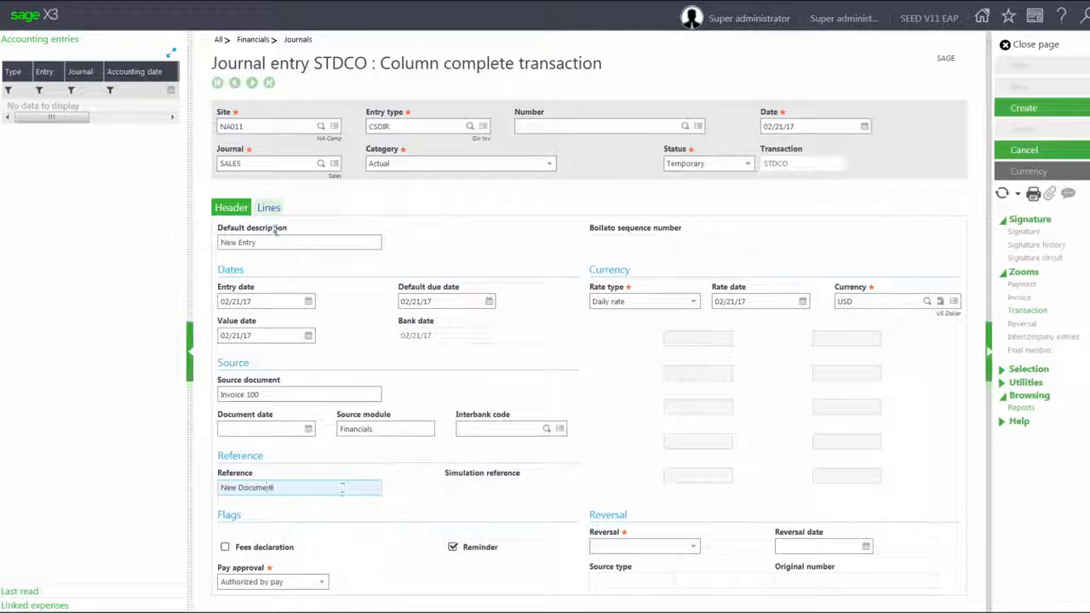
Fill in the first entry line with site NA011, account 12100, business partner NA009 and a debit of 500.00.
click(269, 209)
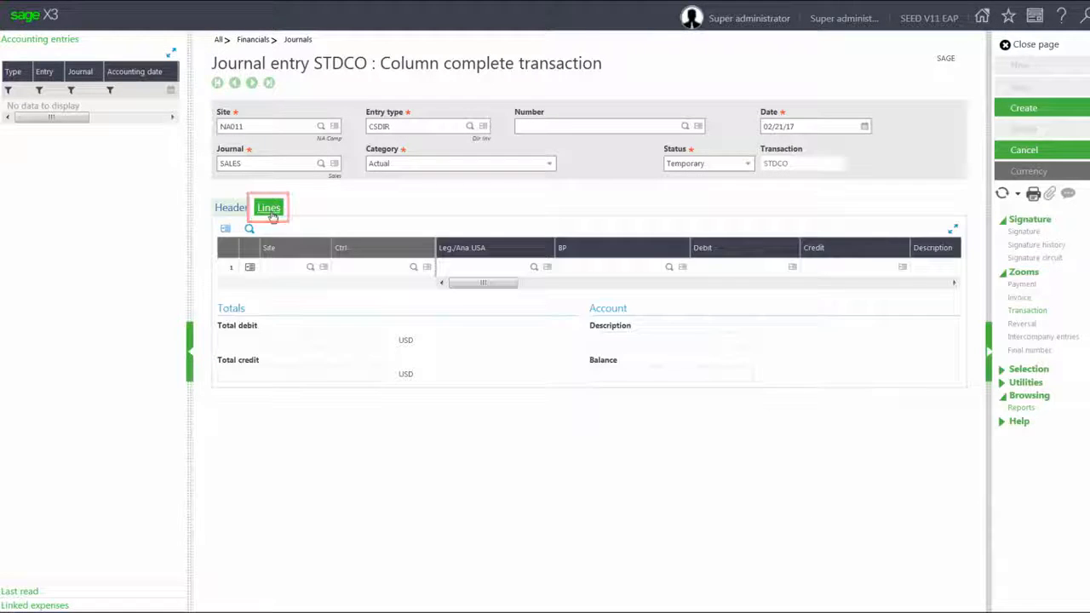
click(279, 267)
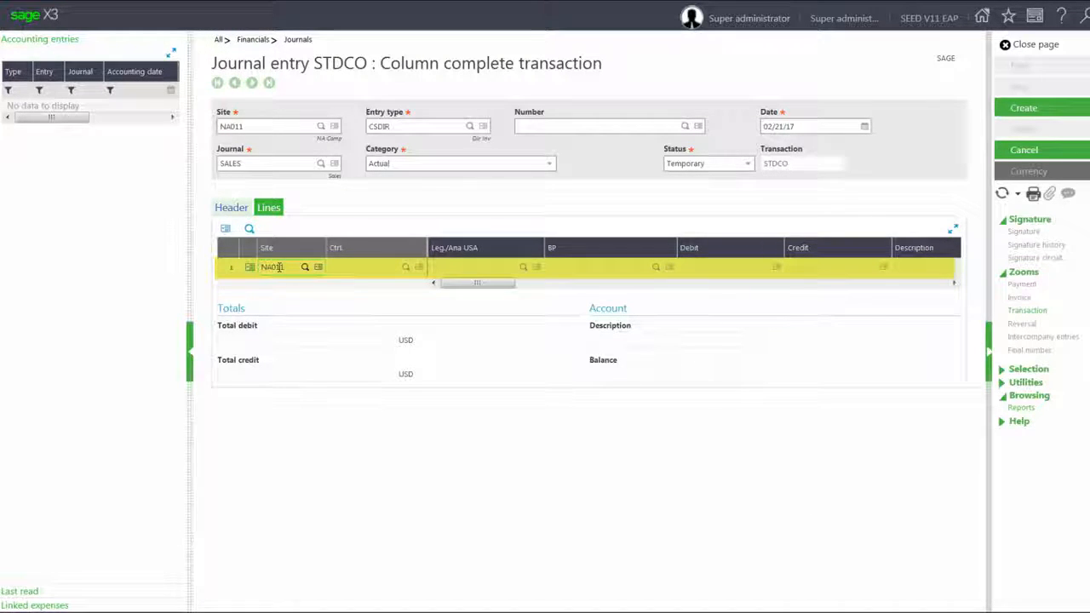
key(Tab)
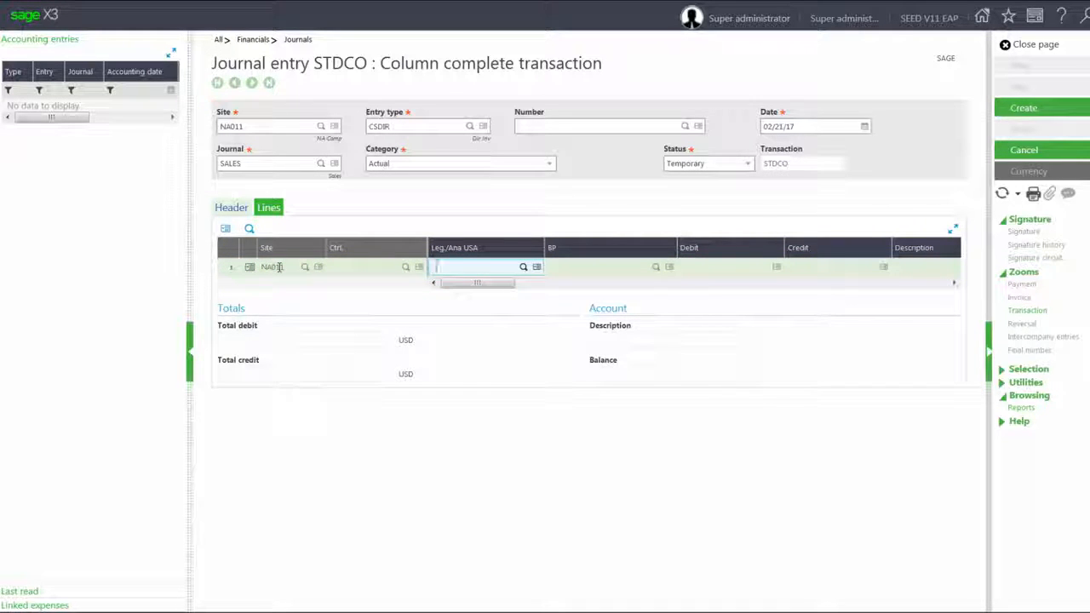
text(100)
key(Tab)
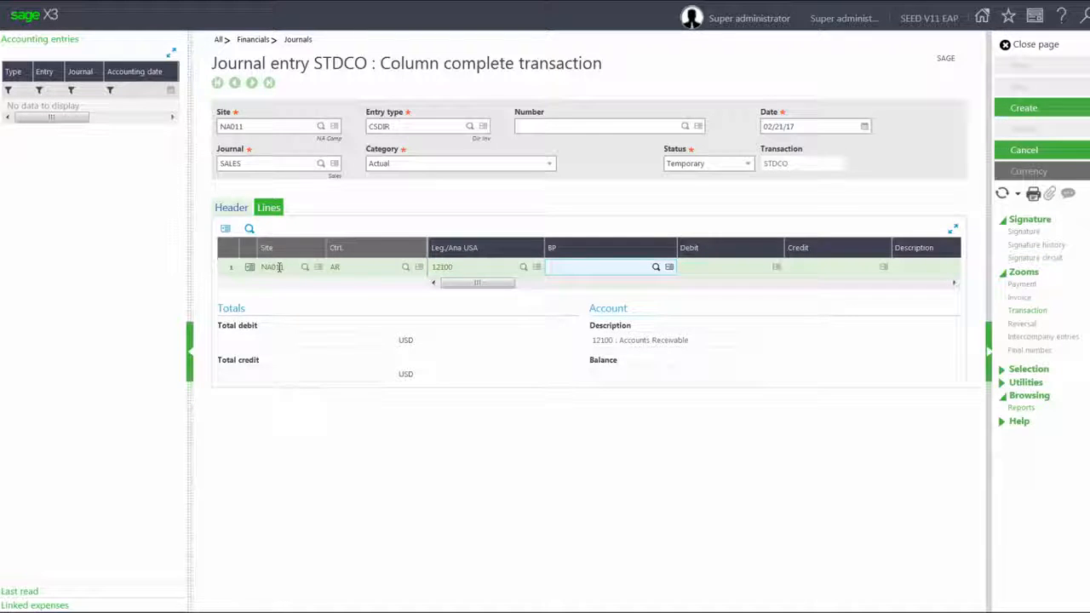
text(NA009)
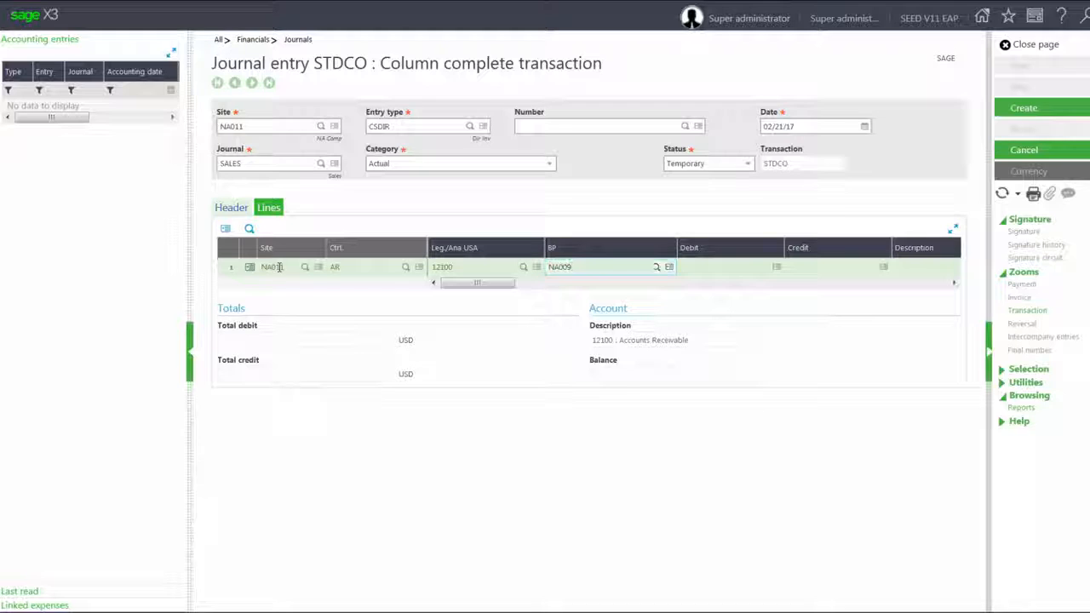
key(Tab)
text(500)
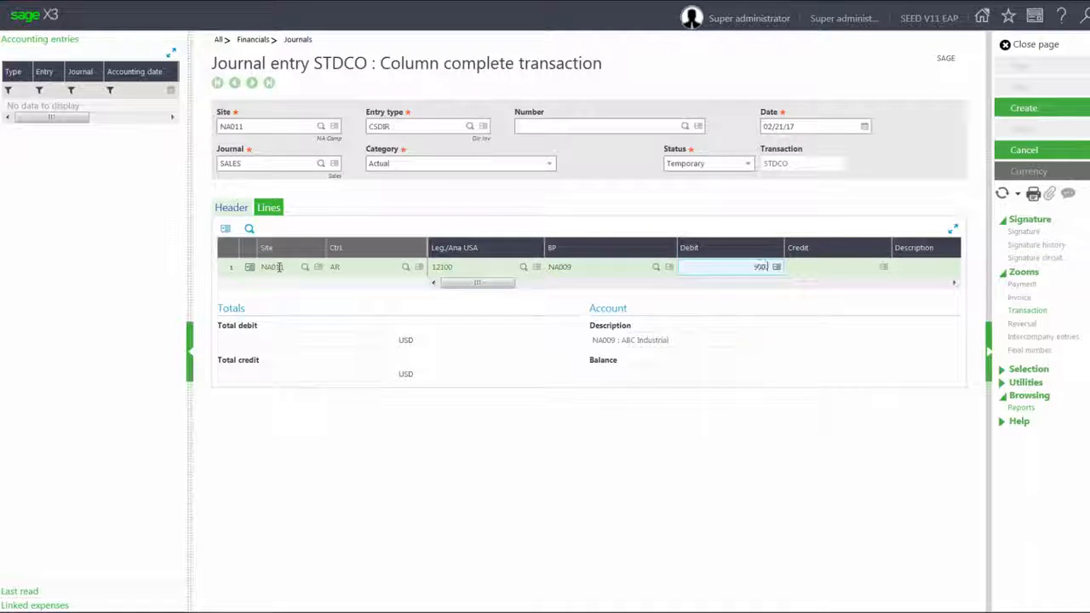
text(.00)
key(Tab)
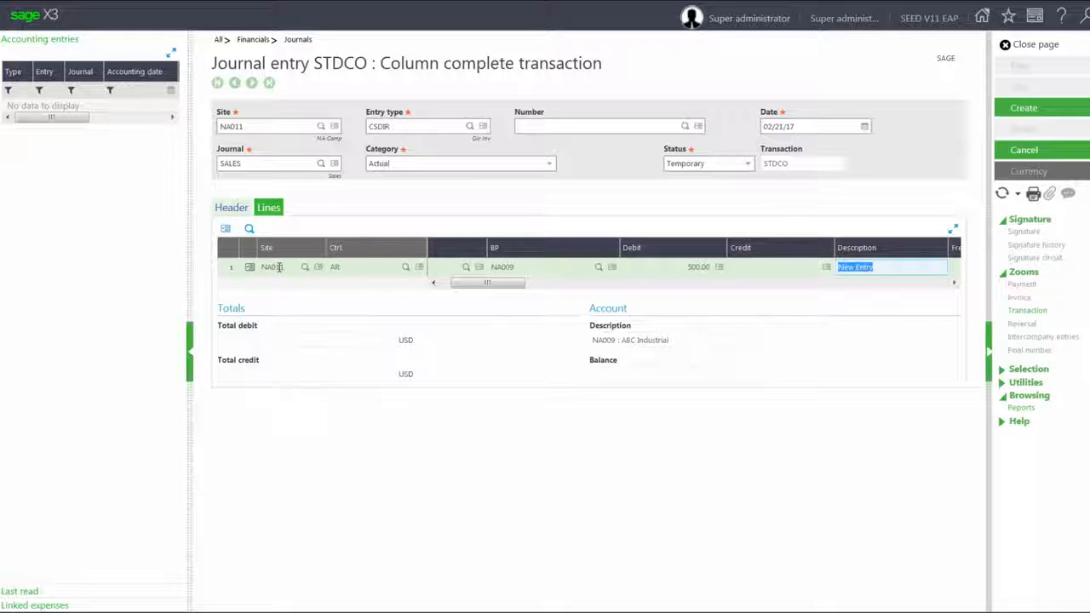
Extend the first line's description to "New Entry Invoice 500" and complete the line.
click(882, 267)
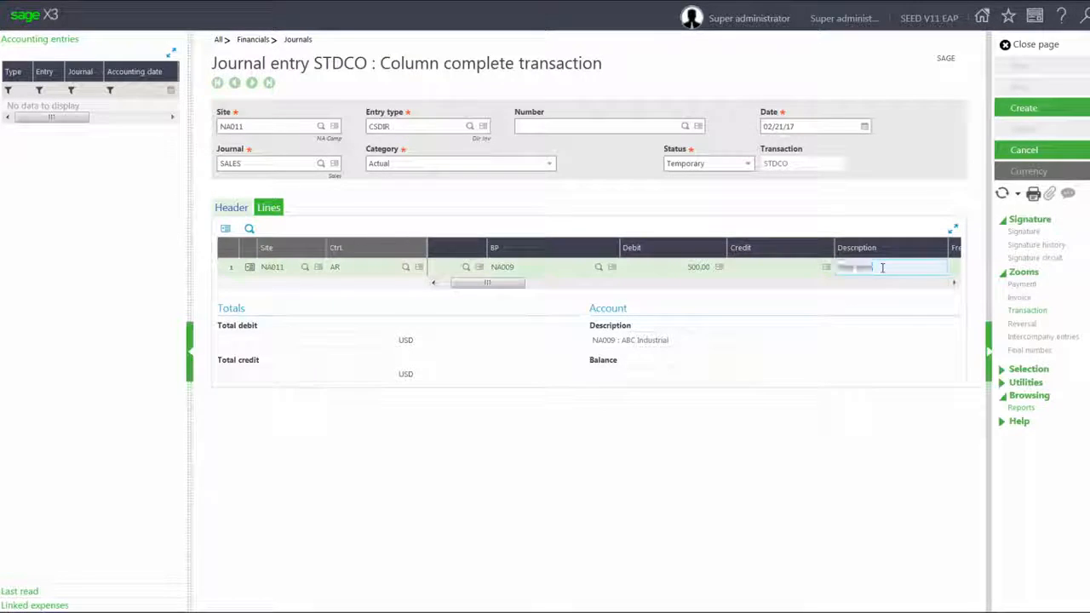
text(Invoic)
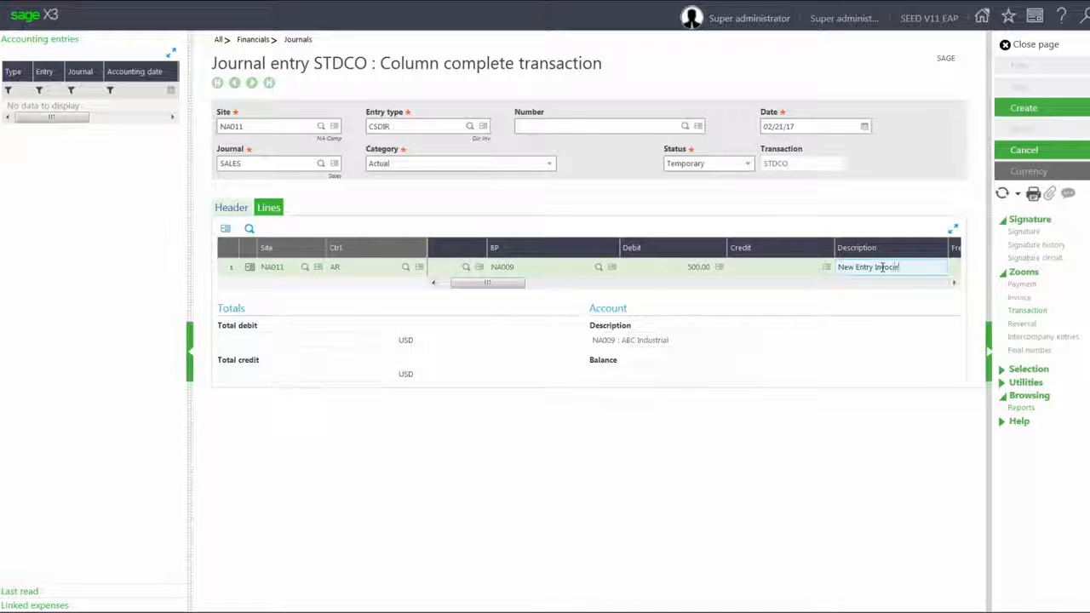
text(e)
key(BackSpace)
key(BackSpace)
key(BackSpace)
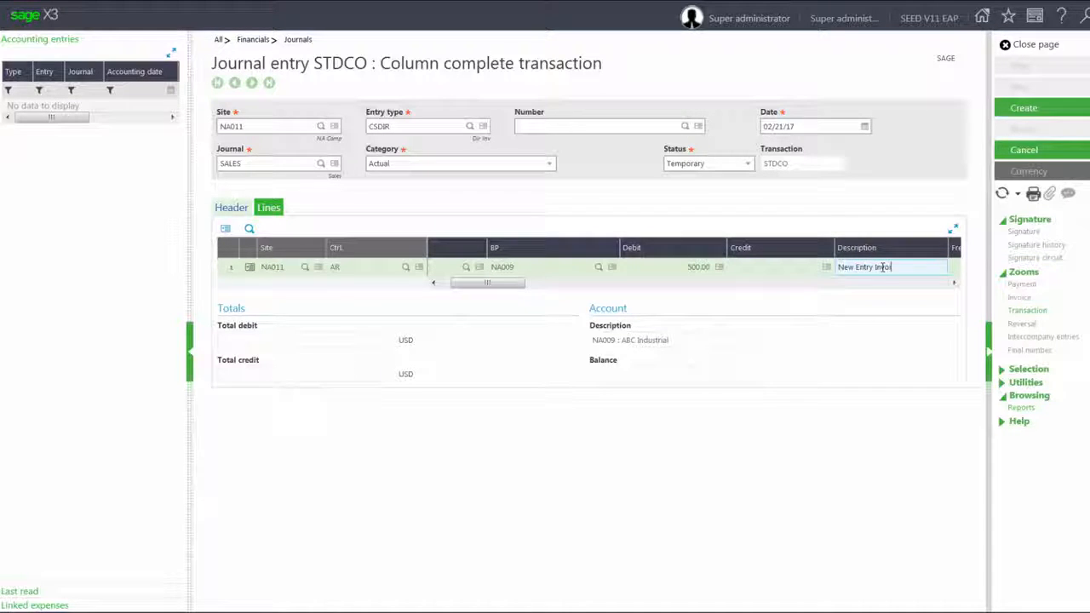
text(ice 500)
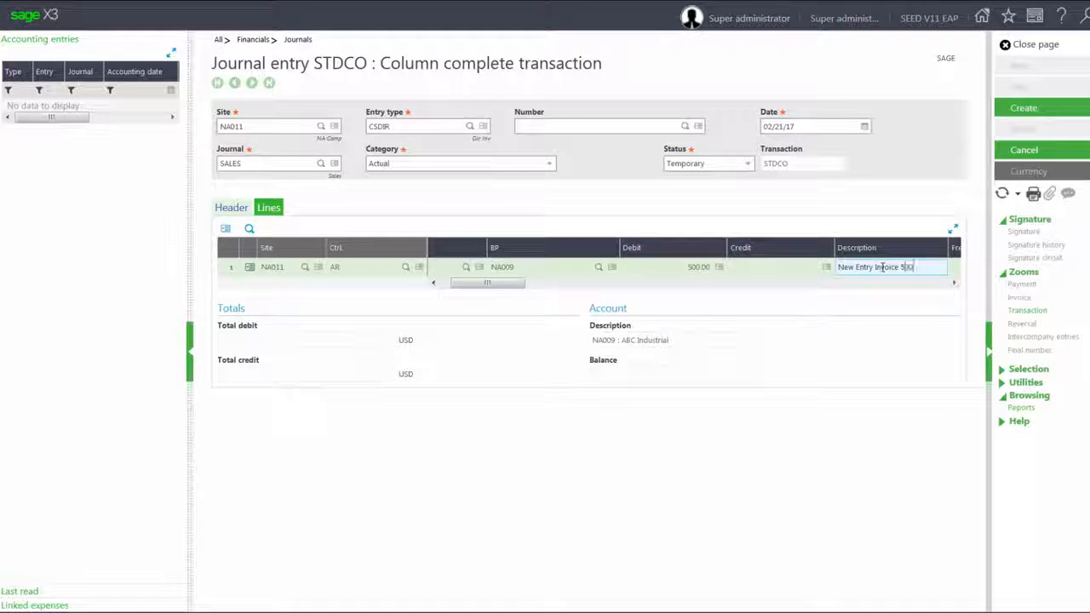
key(Return)
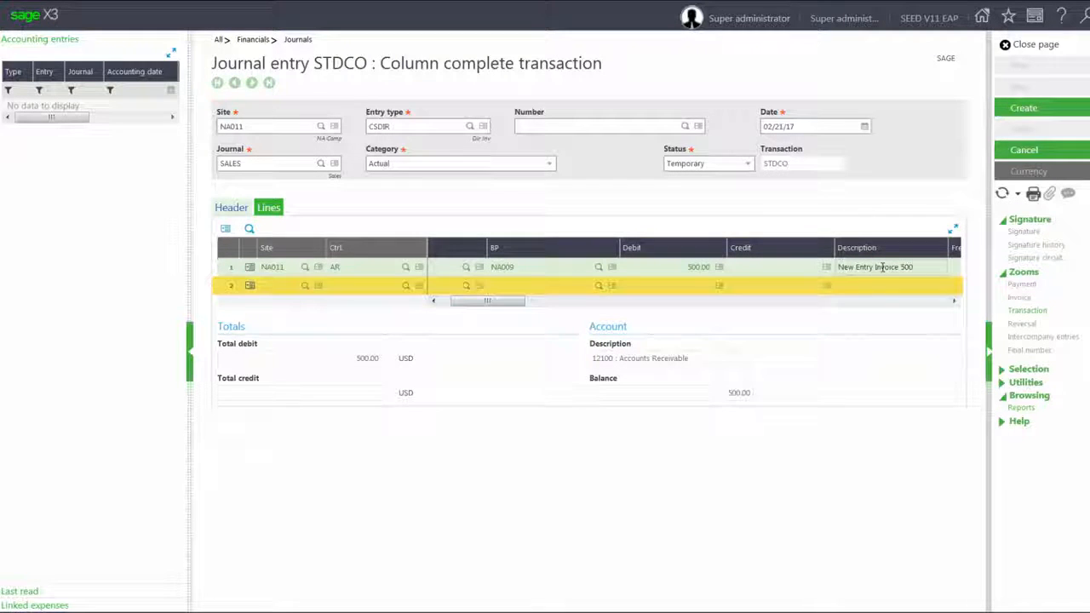
Add a second line for site NA011 and account 41100, balancing the entry with a 500.00 credit and keeping the default description.
click(288, 285)
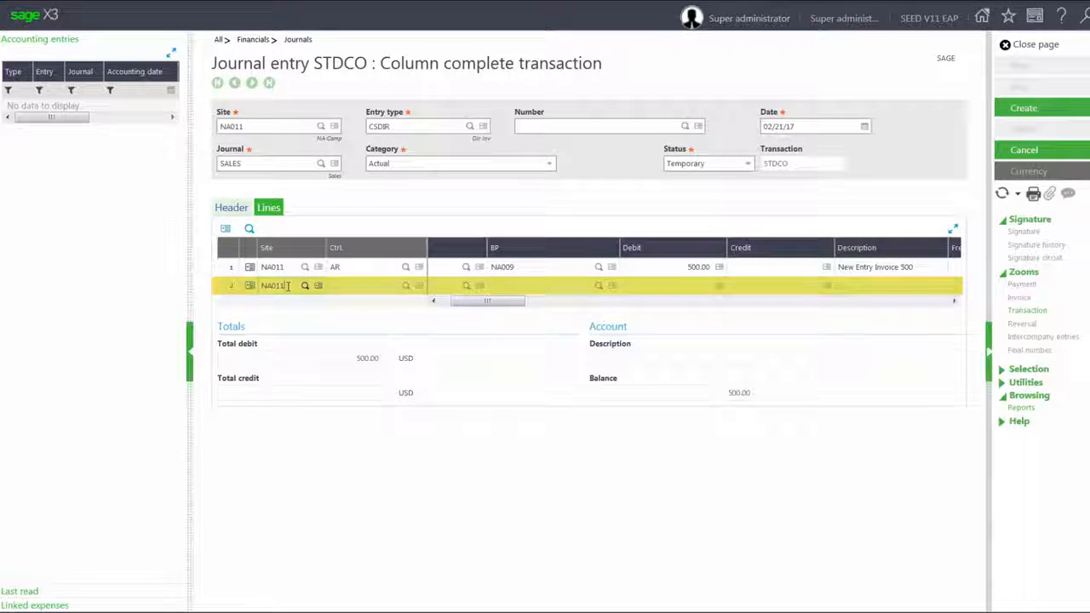
key(Tab)
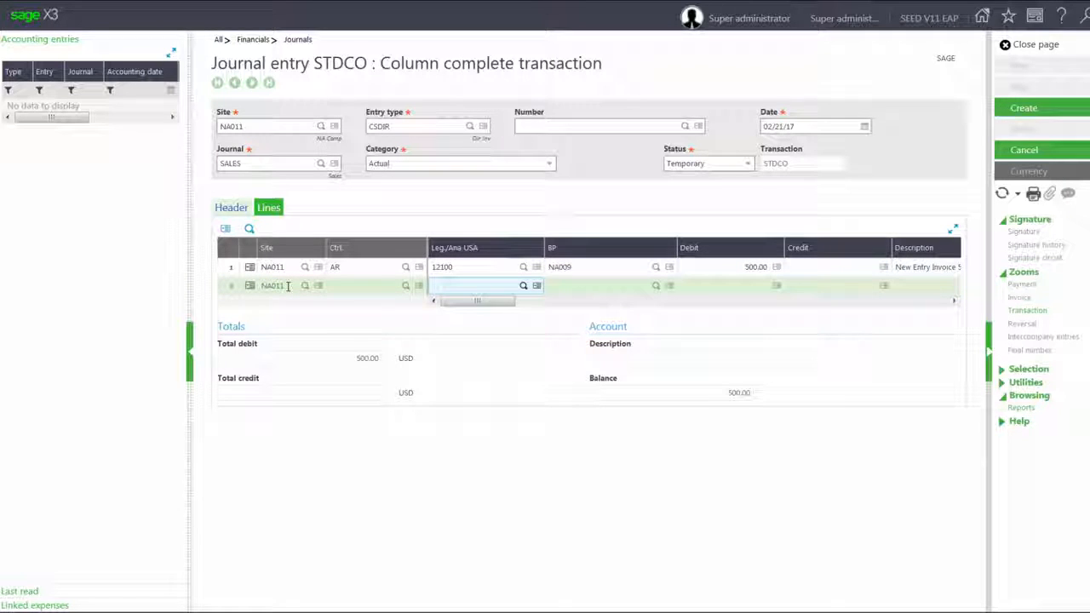
text(41100)
key(Tab)
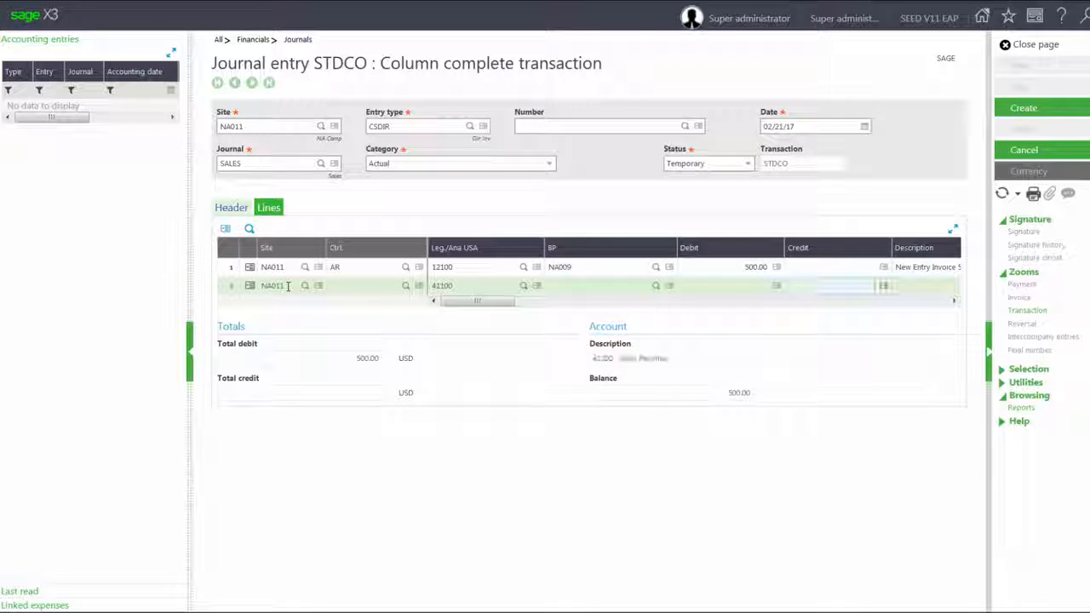
click(883, 287)
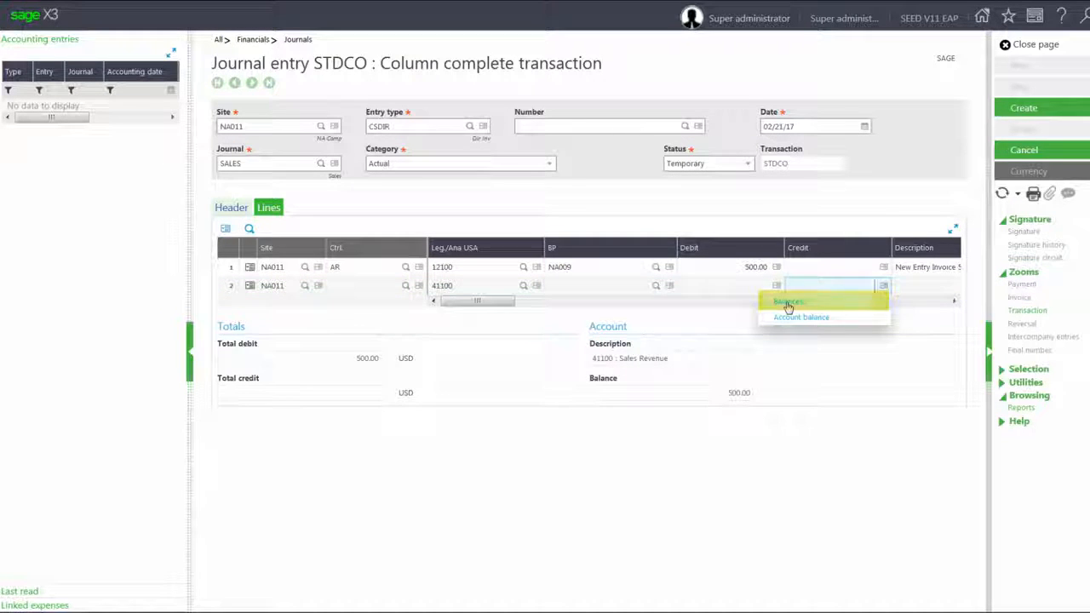
click(785, 302)
key(Tab)
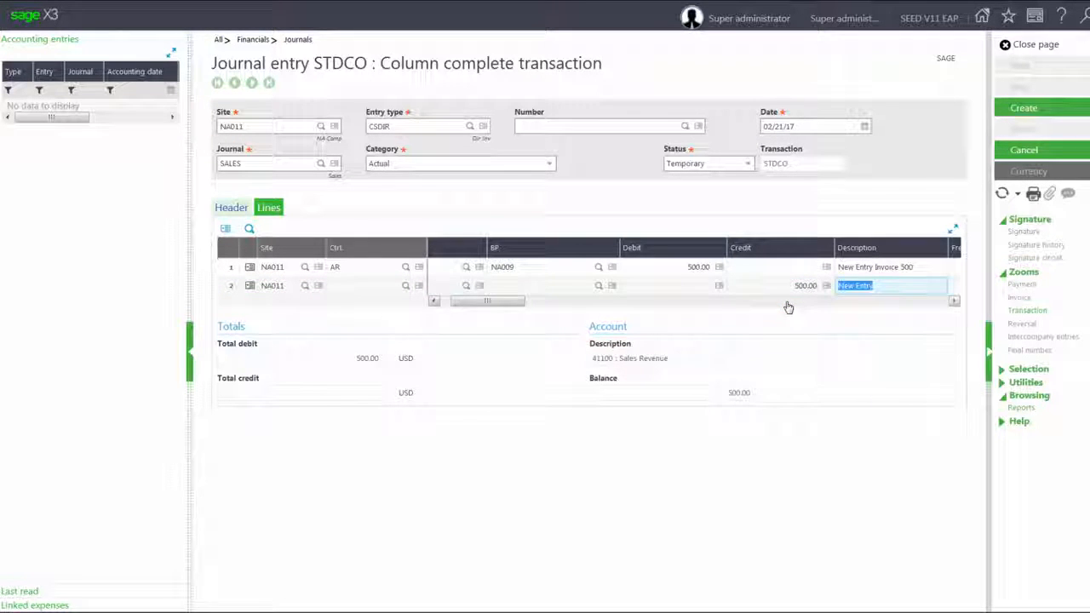
Create the journal entry and return to the account inquiry with its results refreshed.
click(1030, 113)
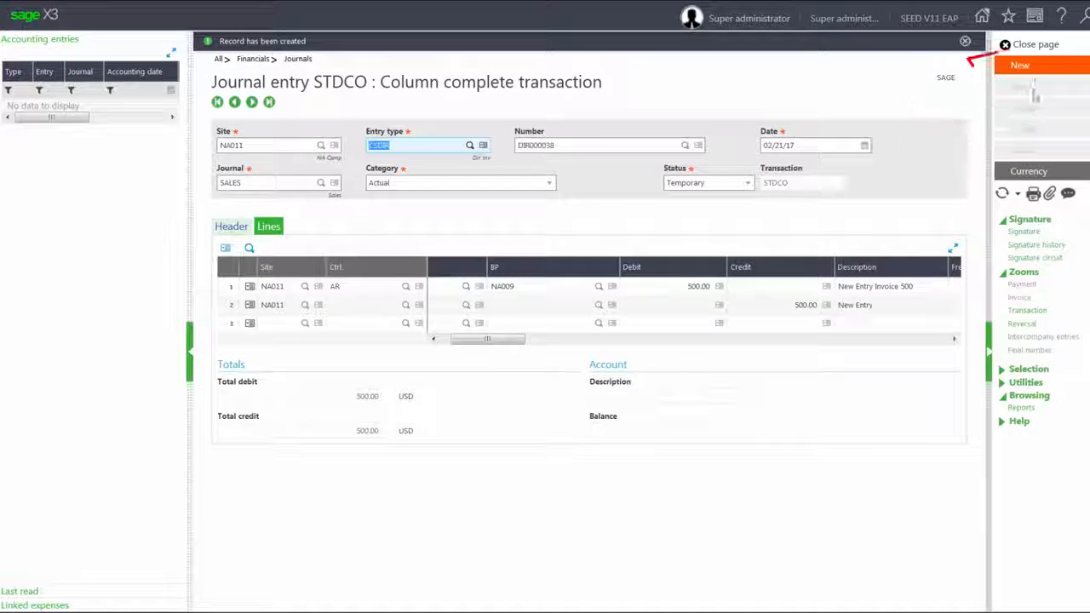
click(1032, 47)
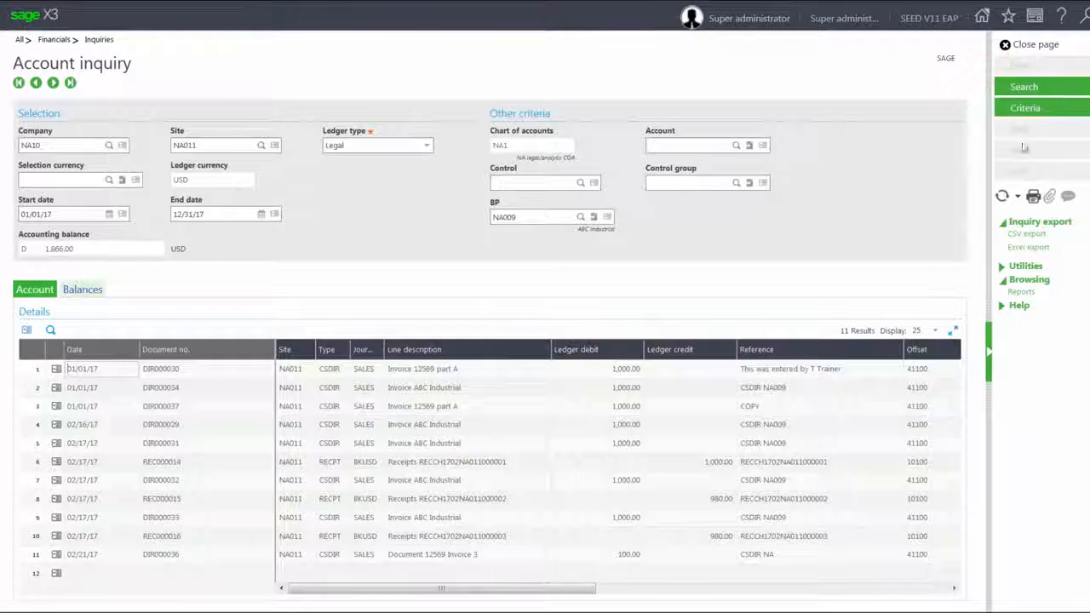
click(1001, 198)
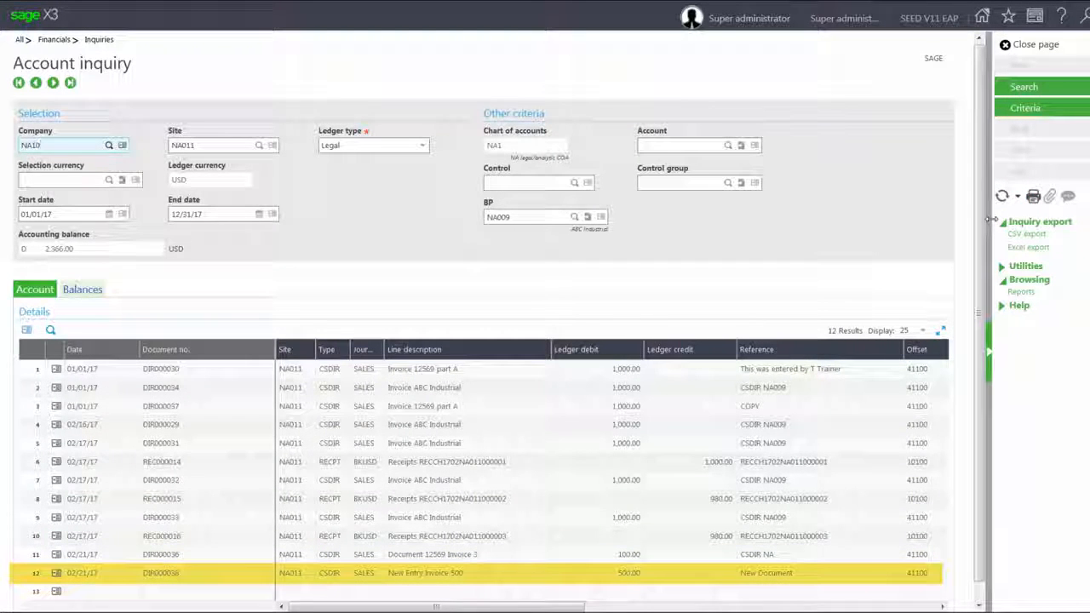